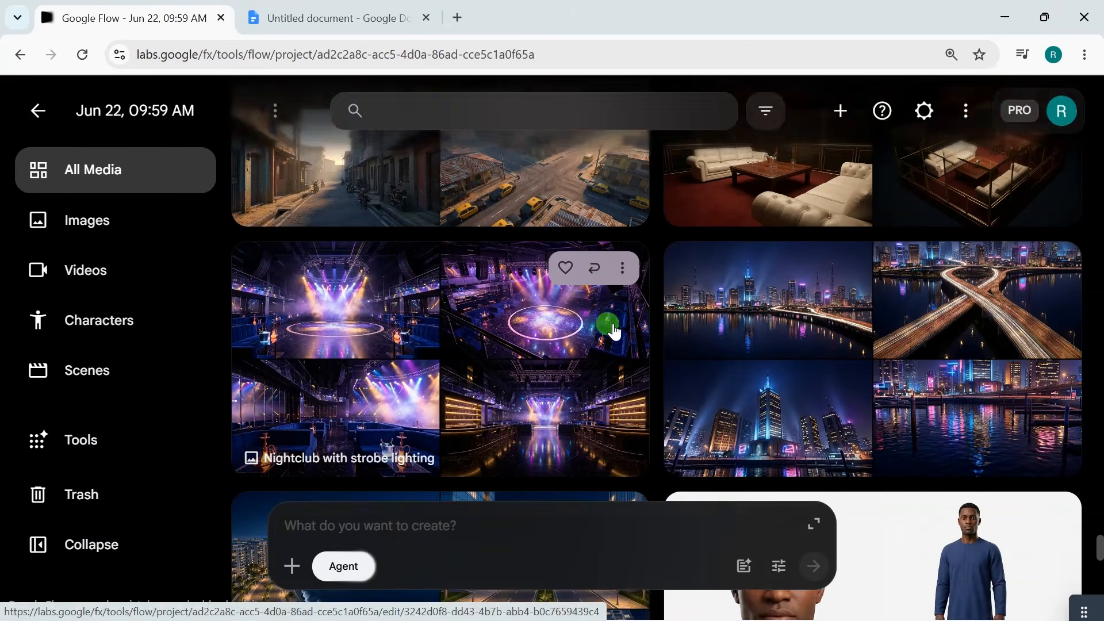
Look through the generated location, prop and scene images in the existing project's media library.
{"action": "scroll", "coordinate": [612, 328], "scroll_direction": "up", "scroll_amount": 15}
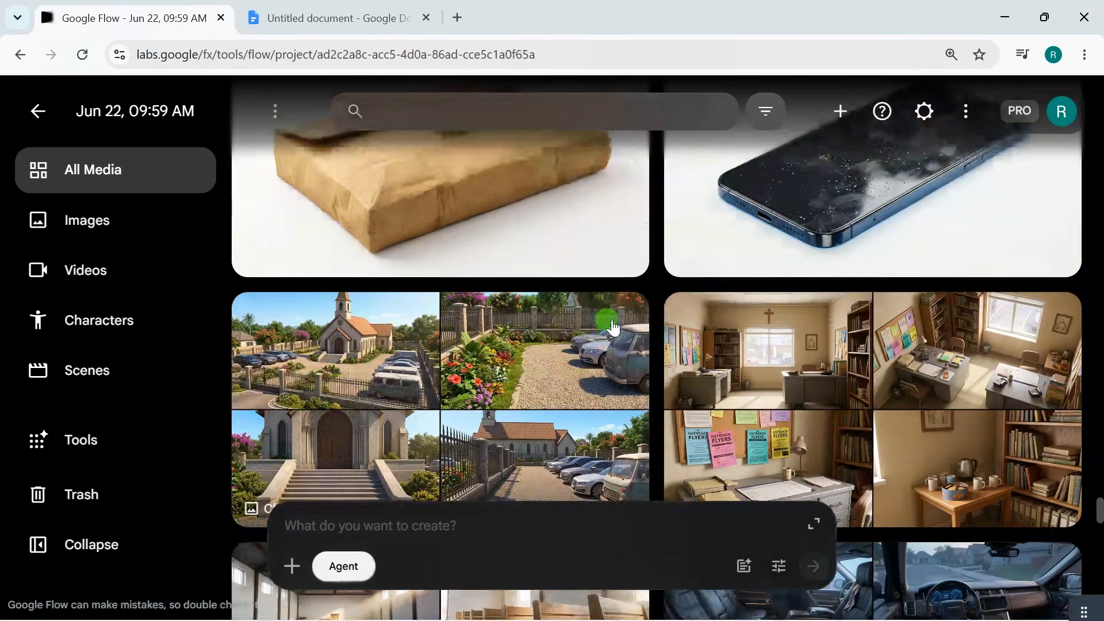
{"action": "mouse_move", "coordinate": [613, 328]}
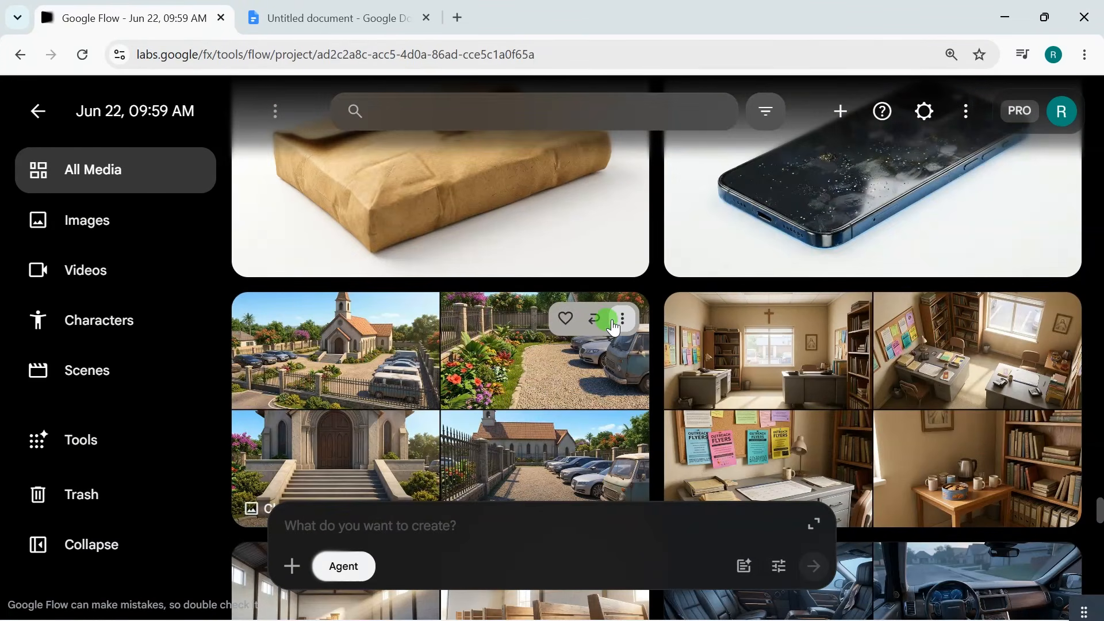
{"action": "scroll", "coordinate": [613, 328], "scroll_direction": "up", "scroll_amount": 6}
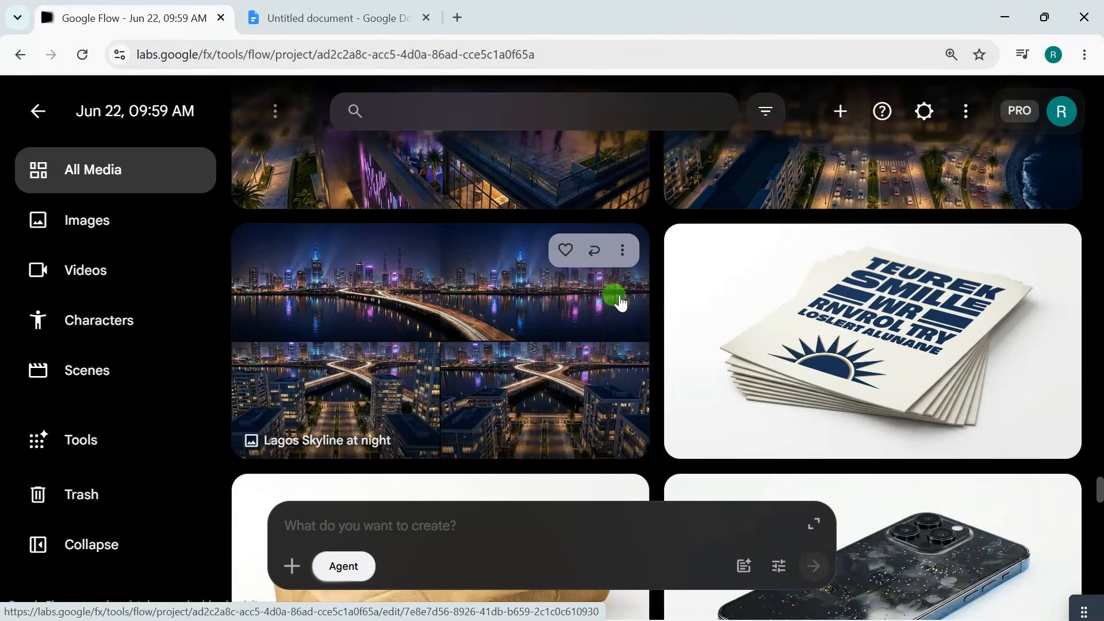
{"action": "scroll", "coordinate": [618, 299], "scroll_direction": "up", "scroll_amount": 5}
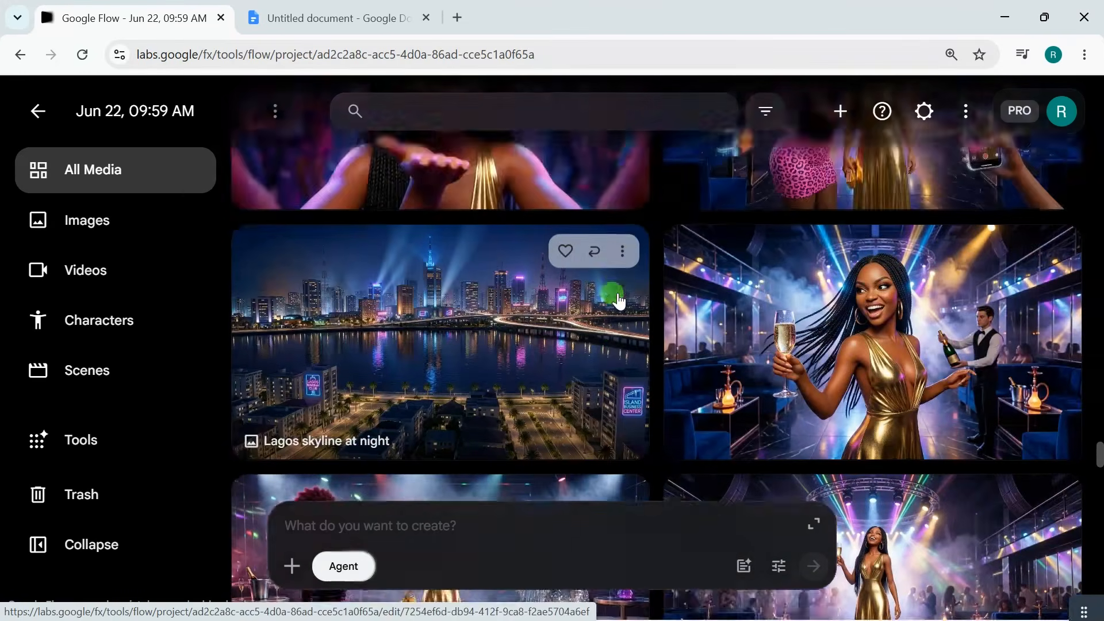
{"action": "scroll", "coordinate": [618, 299], "scroll_direction": "up", "scroll_amount": 5}
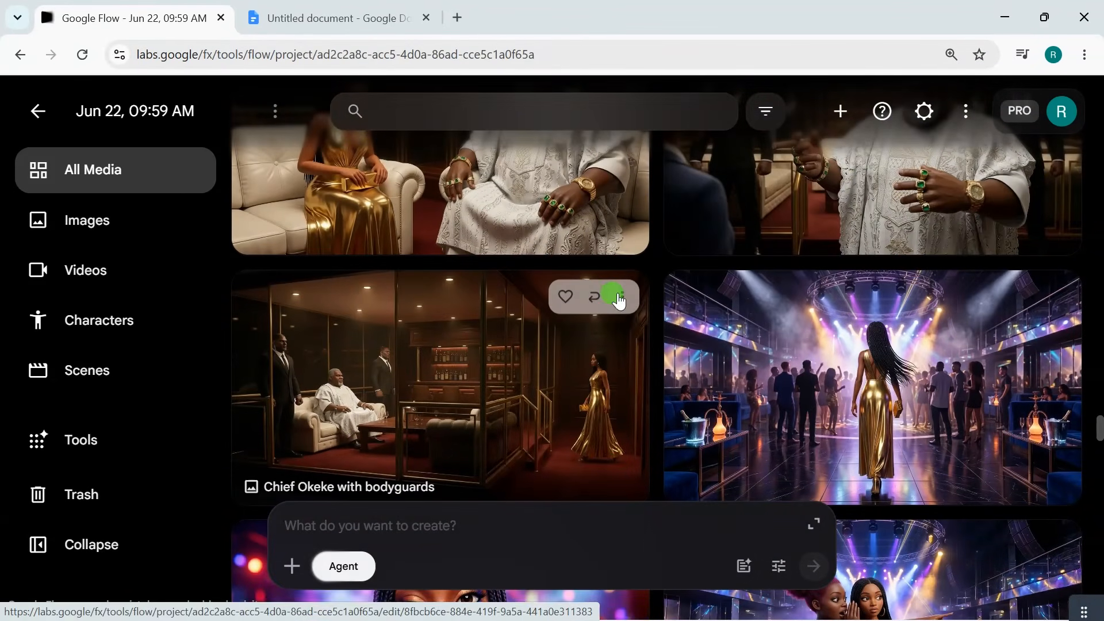
{"action": "scroll", "coordinate": [619, 299], "scroll_direction": "up", "scroll_amount": 3}
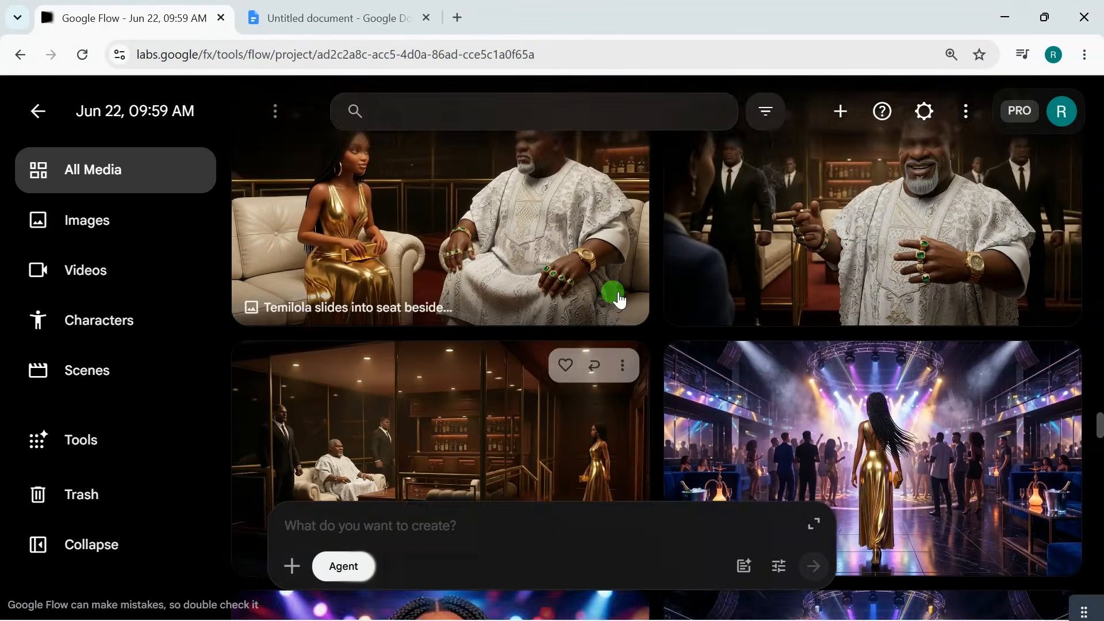
{"action": "scroll", "coordinate": [619, 299], "scroll_direction": "up", "scroll_amount": 2}
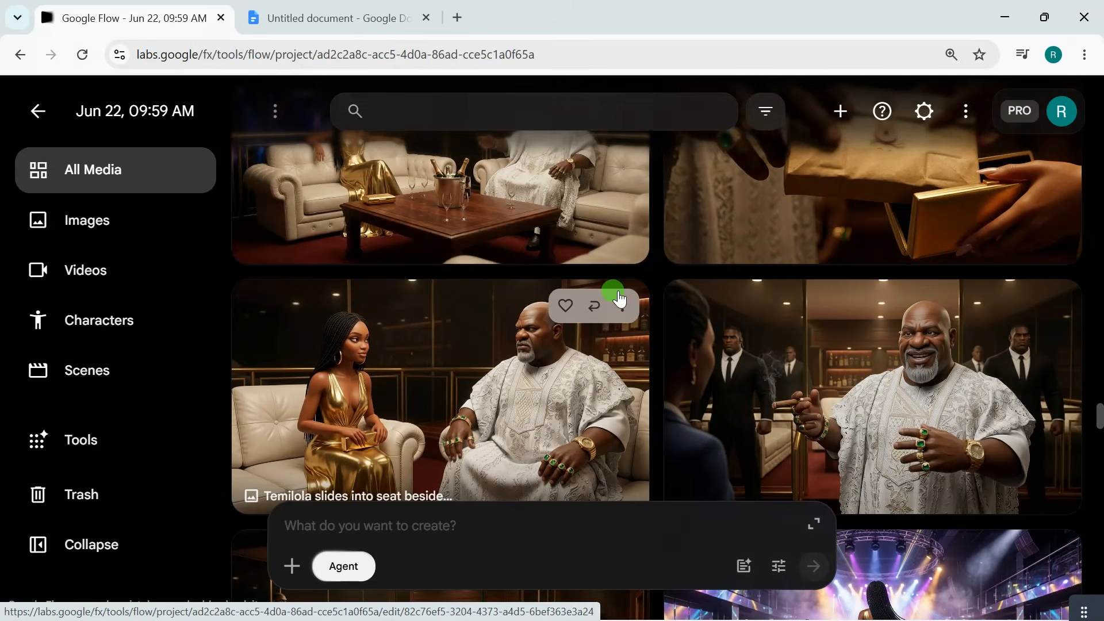
{"action": "scroll", "coordinate": [620, 299], "scroll_direction": "up", "scroll_amount": 5}
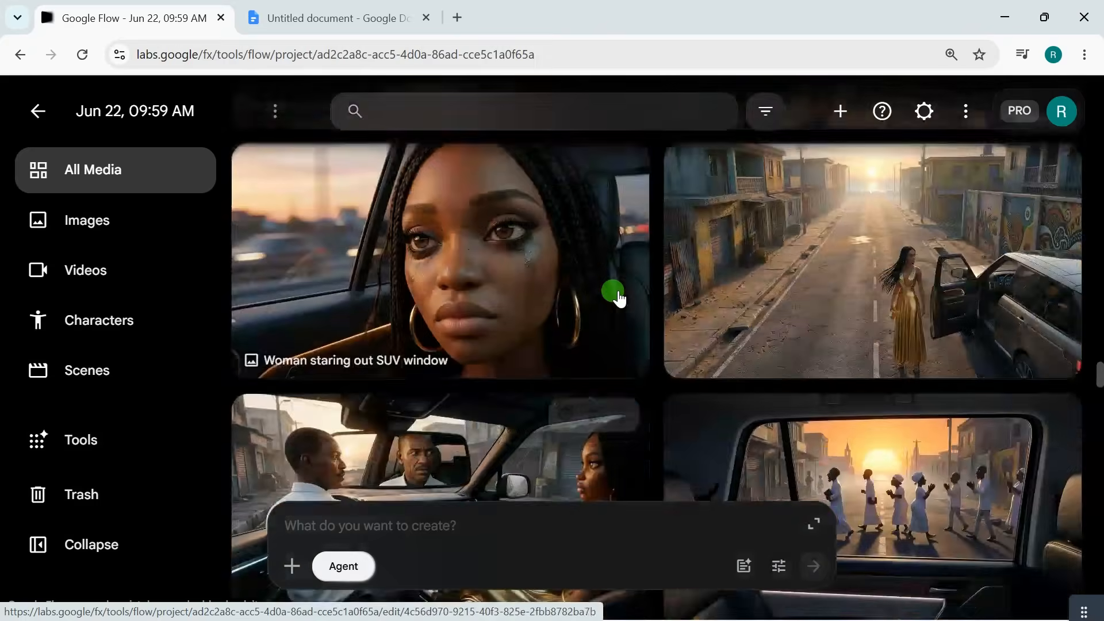
{"action": "scroll", "coordinate": [619, 299], "scroll_direction": "up", "scroll_amount": 1}
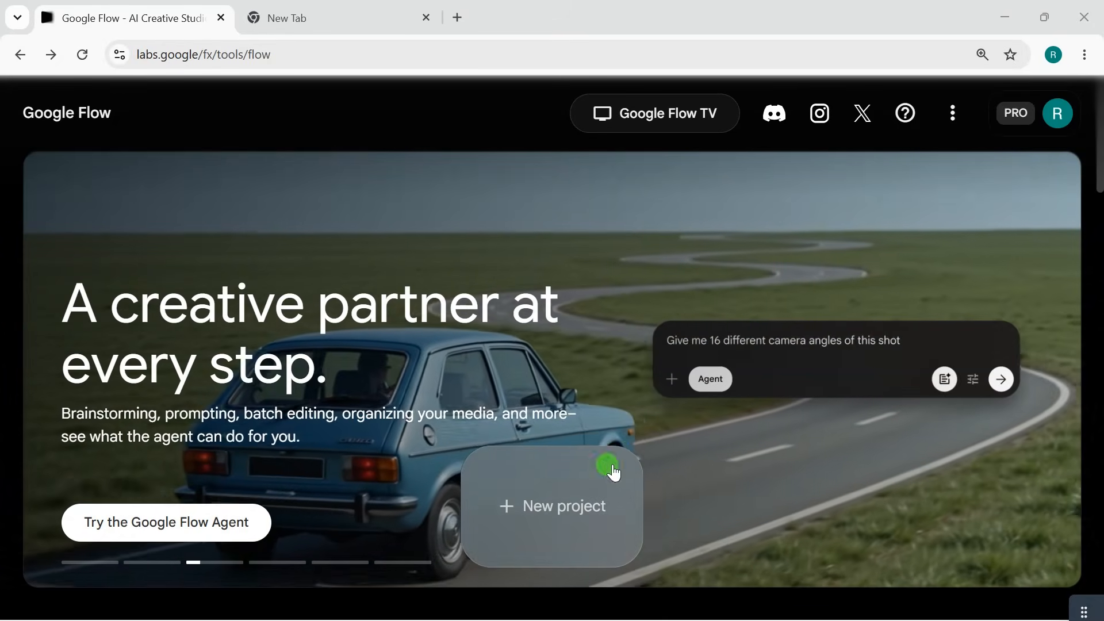
Create a new project and open the Storyboard Studio tool in it.
{"action": "left_click", "coordinate": [542, 498]}
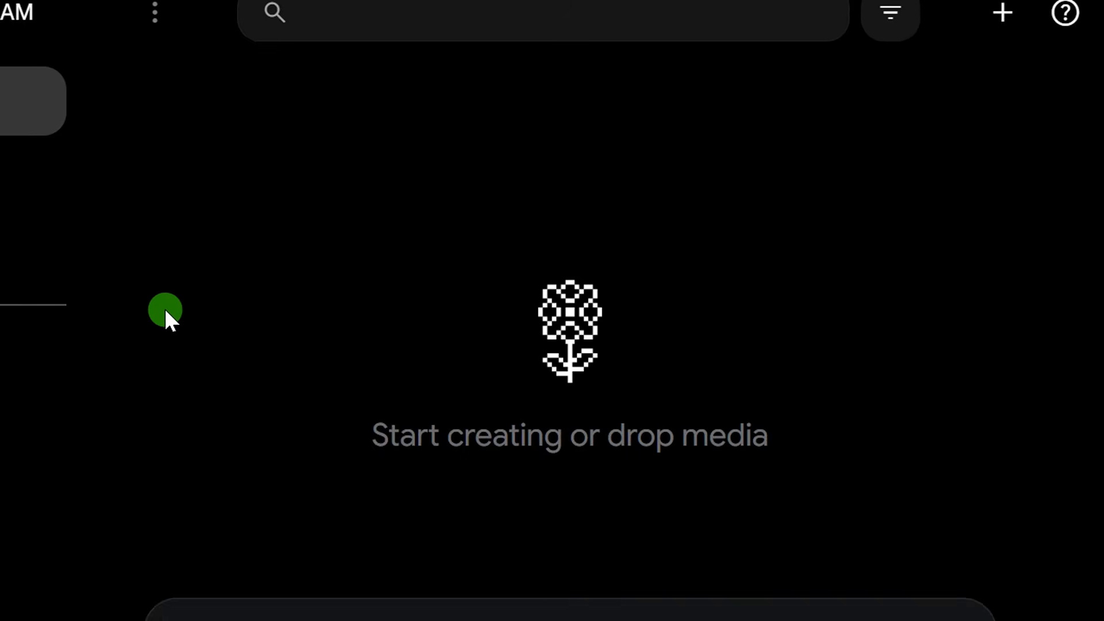
{"action": "left_click", "coordinate": [103, 344]}
{"action": "scroll", "coordinate": [906, 382], "scroll_direction": "down", "scroll_amount": 18}
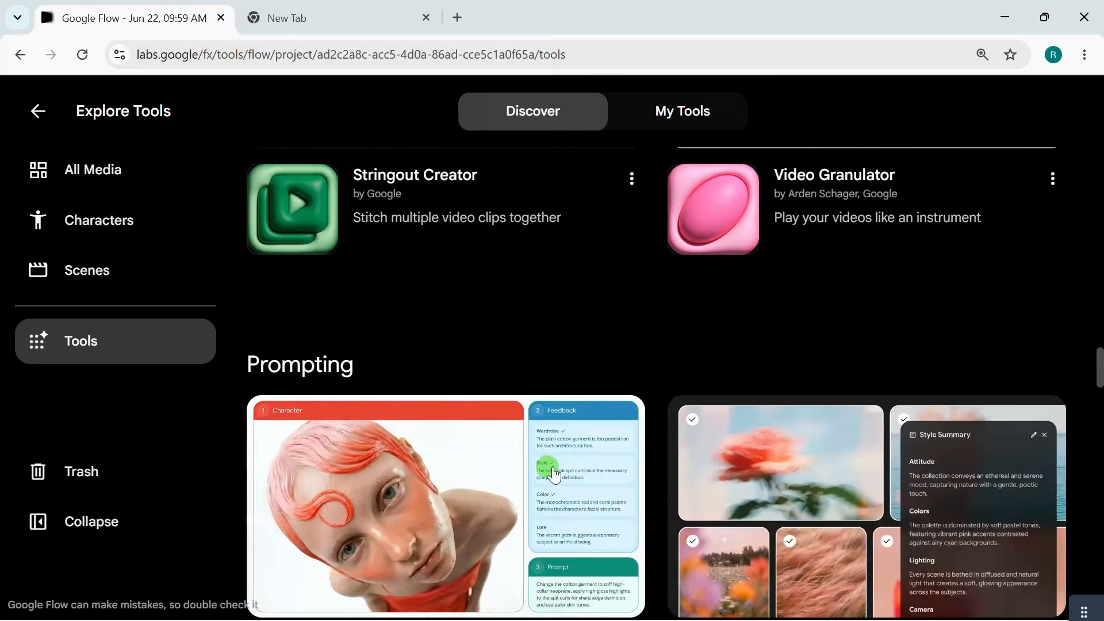
{"action": "scroll", "coordinate": [554, 474], "scroll_direction": "down", "scroll_amount": 13}
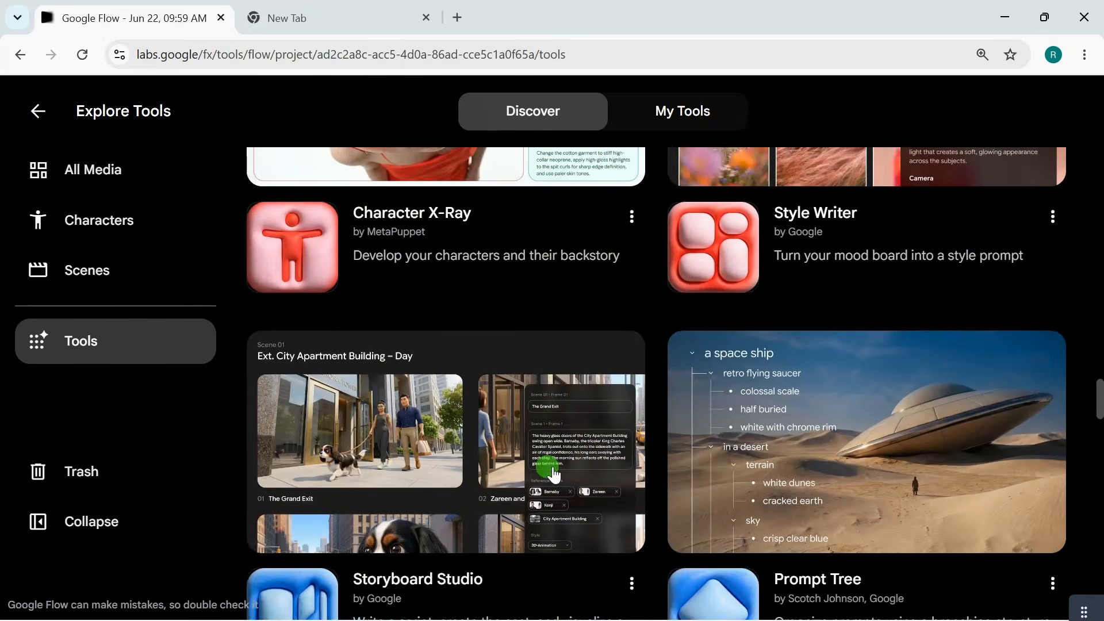
{"action": "scroll", "coordinate": [382, 296], "scroll_direction": "up", "scroll_amount": 3}
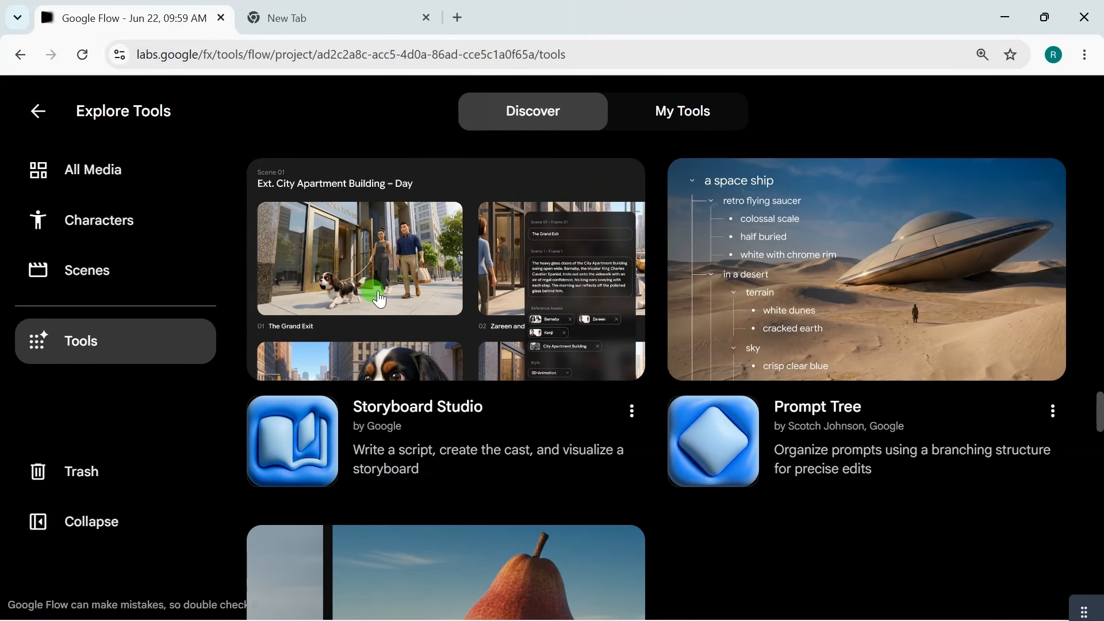
{"action": "left_click", "coordinate": [378, 298]}
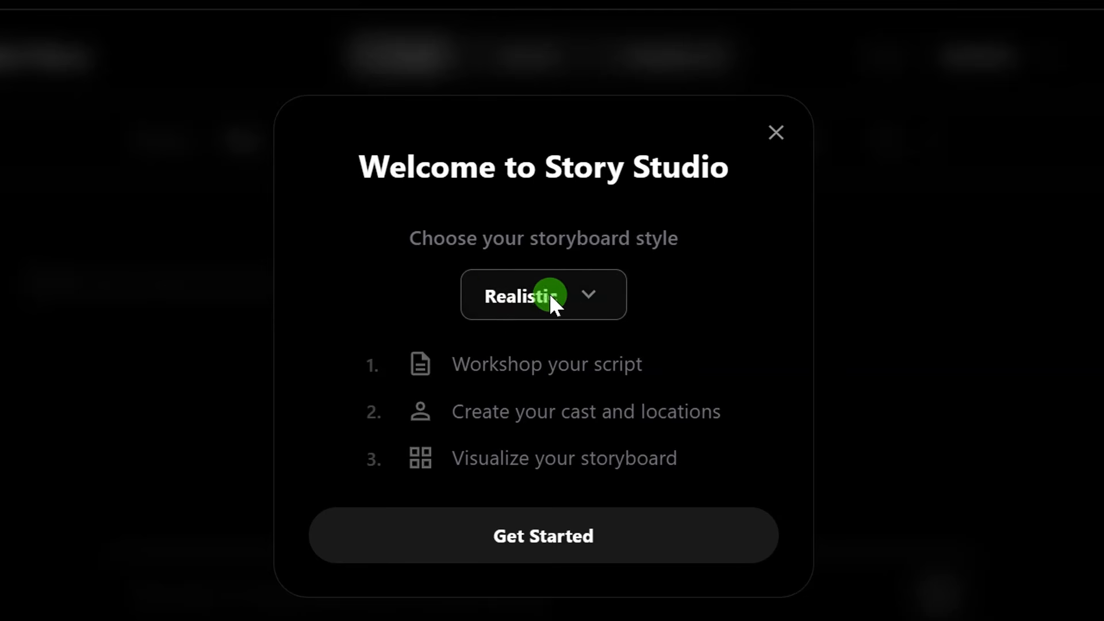
Set the storyboard style to 3D-Animation and get started with the story.
{"action": "left_click", "coordinate": [575, 290]}
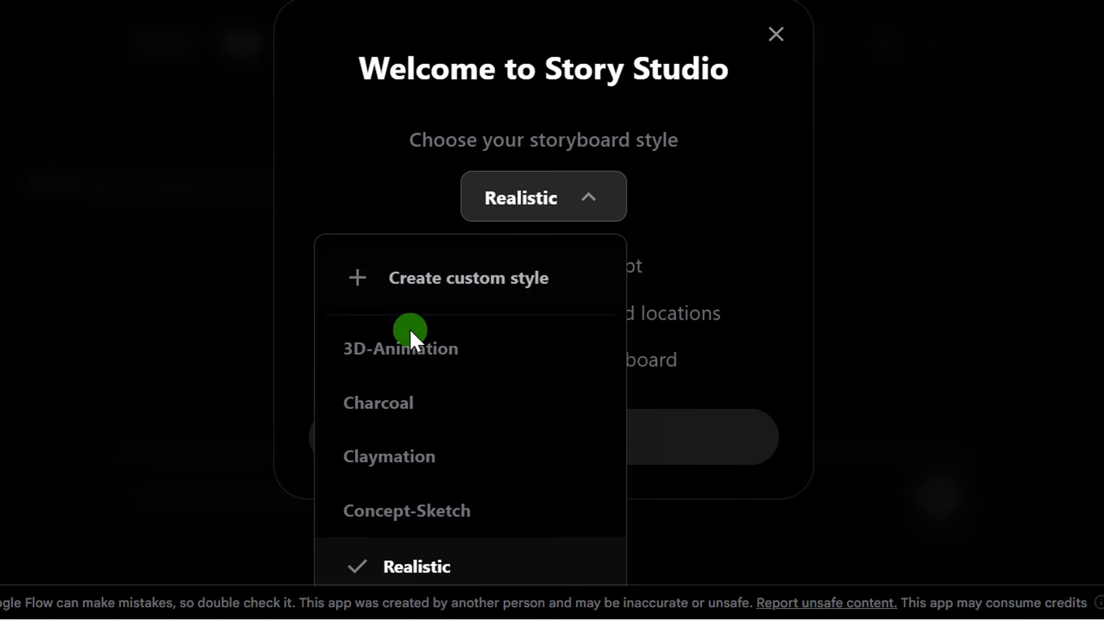
{"action": "left_click", "coordinate": [382, 350]}
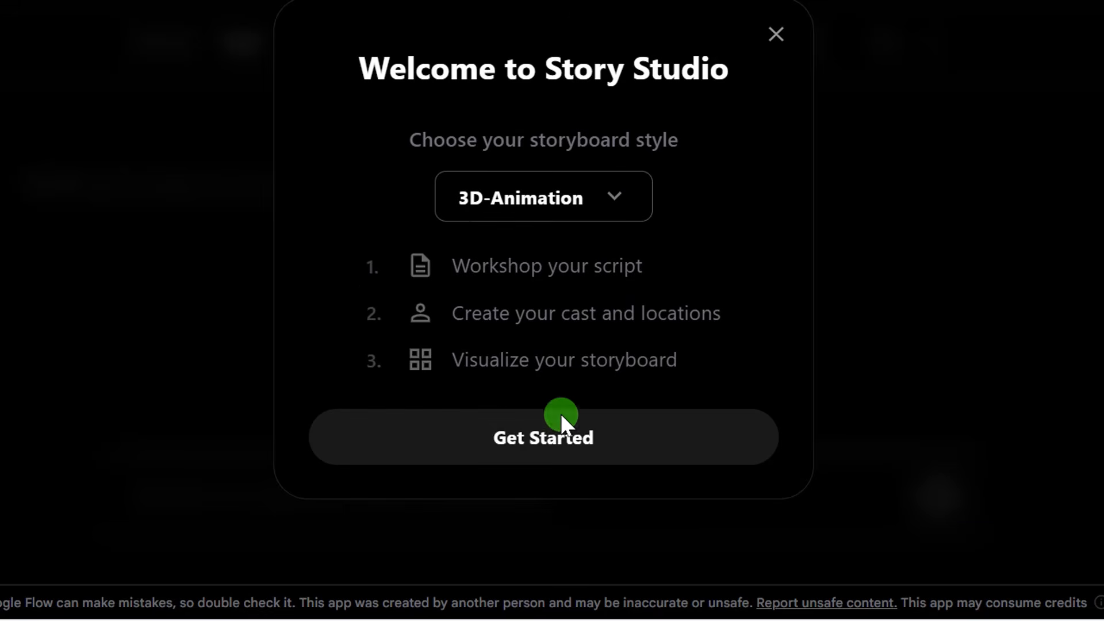
{"action": "left_click", "coordinate": [557, 437]}
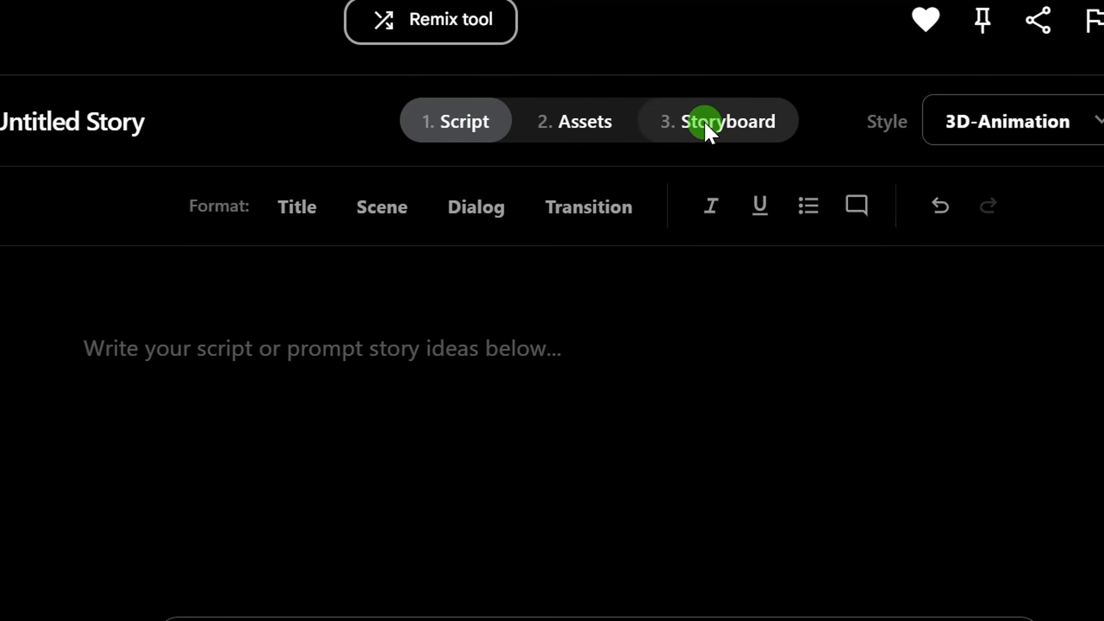
Generate a script from a prompt about a Lagos baddie girl always going to night clubs who later turned to be a pastor's wife.
{"action": "left_click", "coordinate": [400, 513]}
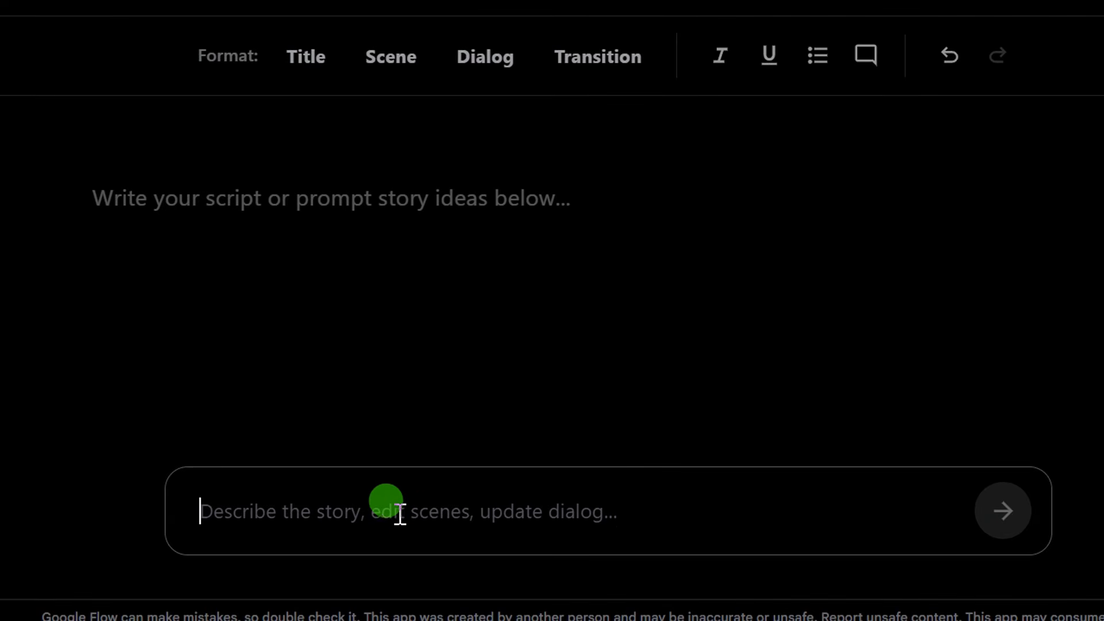
{"action": "type", "text": "story of a lago's baddie girl, always going to night clubs and later turned to be a pastor's wife."}
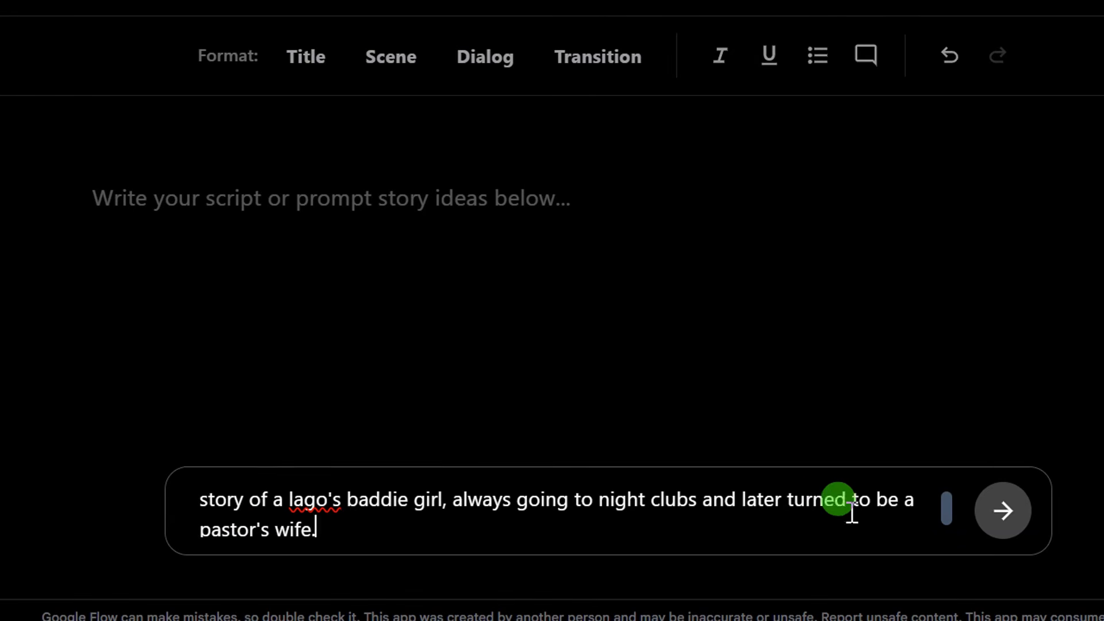
{"action": "left_click", "coordinate": [938, 509]}
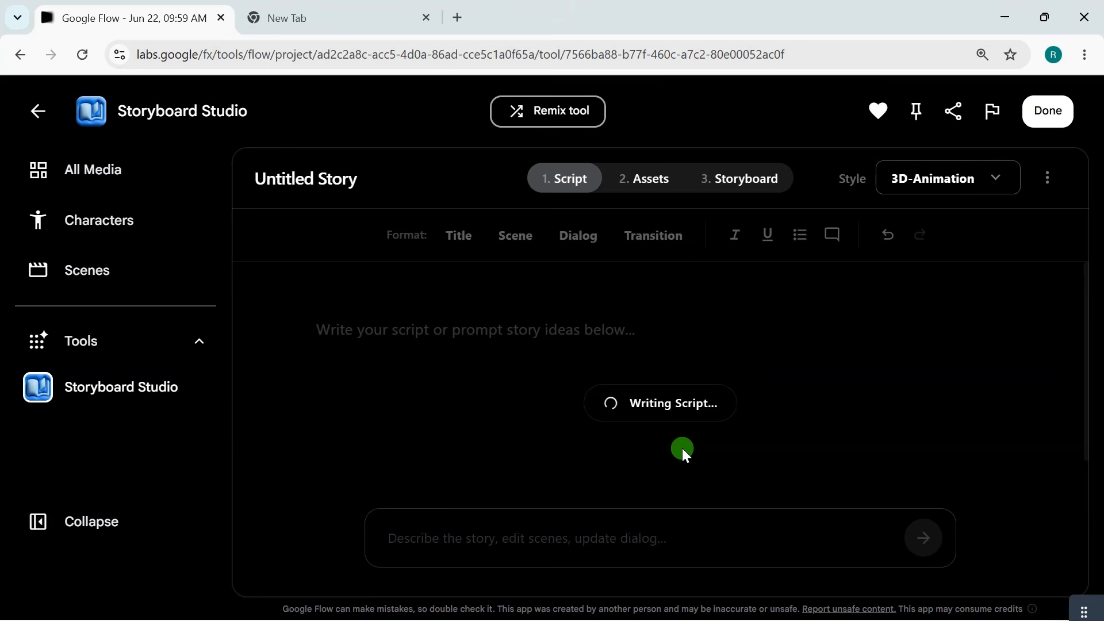
Read through the generated script from the opening scene to the ending.
{"action": "scroll", "coordinate": [550, 389], "scroll_direction": "down", "scroll_amount": 10}
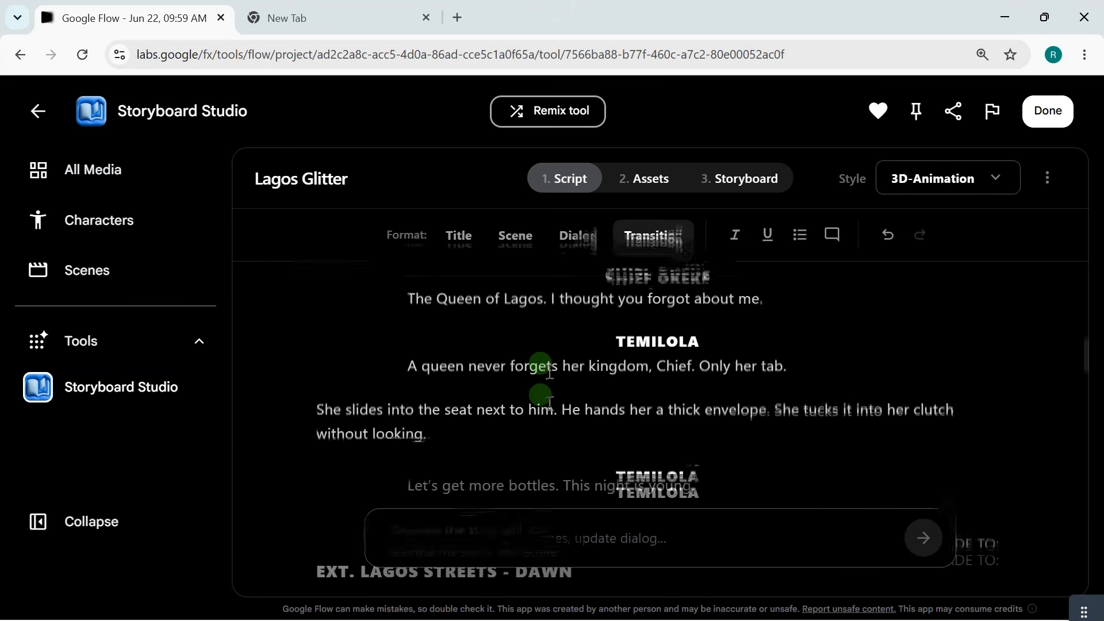
{"action": "scroll", "coordinate": [549, 389], "scroll_direction": "up", "scroll_amount": 5}
{"action": "scroll", "coordinate": [550, 389], "scroll_direction": "up", "scroll_amount": 8}
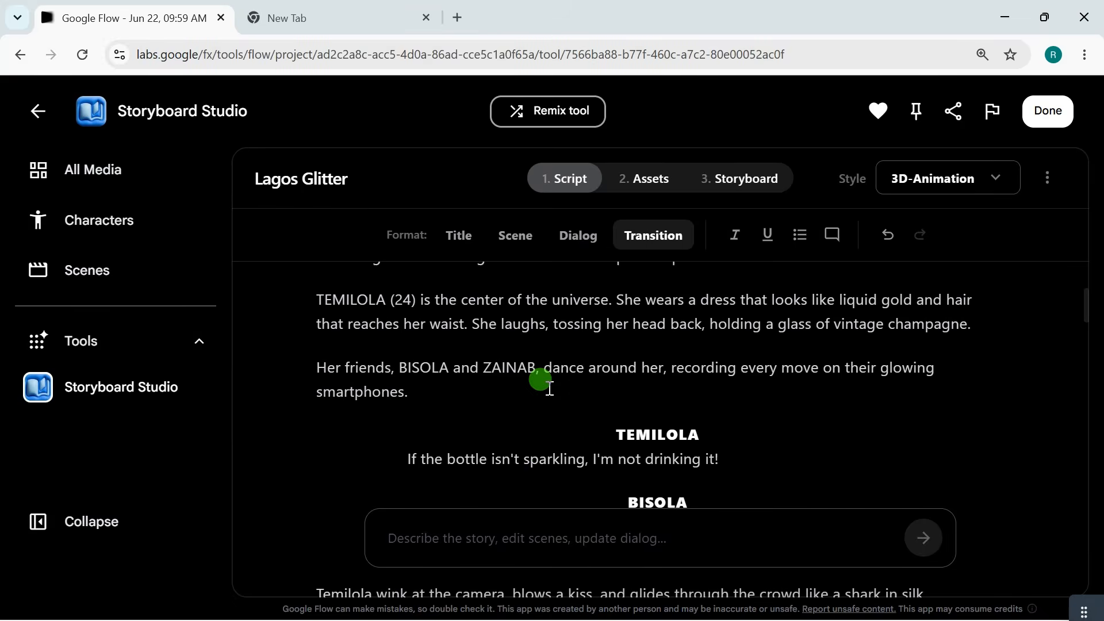
{"action": "scroll", "coordinate": [550, 389], "scroll_direction": "down", "scroll_amount": 15}
{"action": "scroll", "coordinate": [550, 389], "scroll_direction": "down", "scroll_amount": 10}
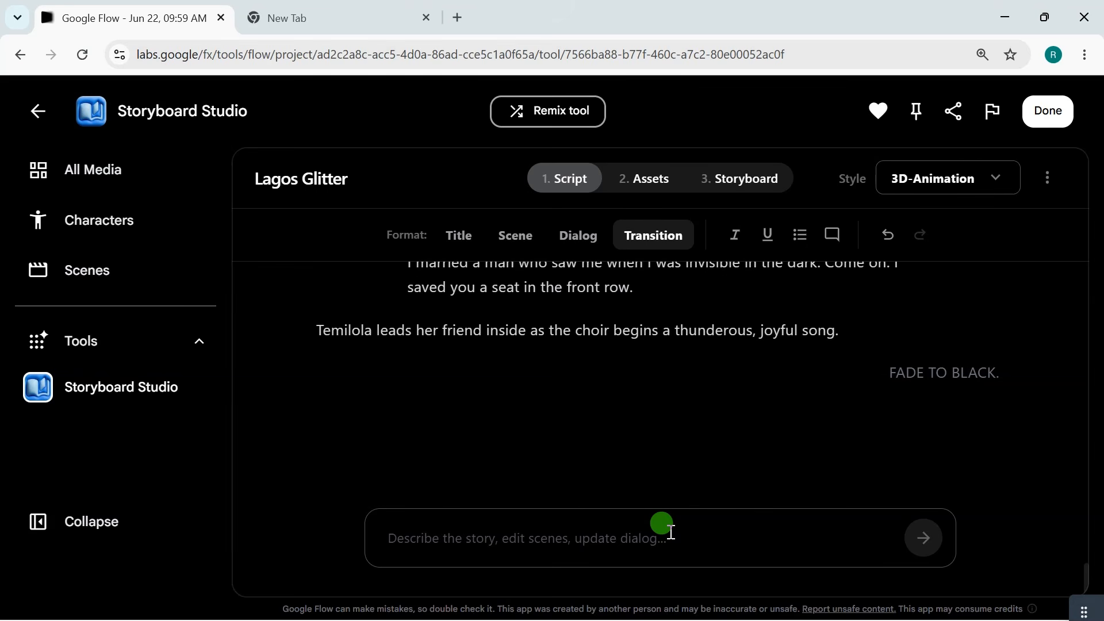
{"action": "scroll", "coordinate": [606, 379], "scroll_direction": "up", "scroll_amount": 2}
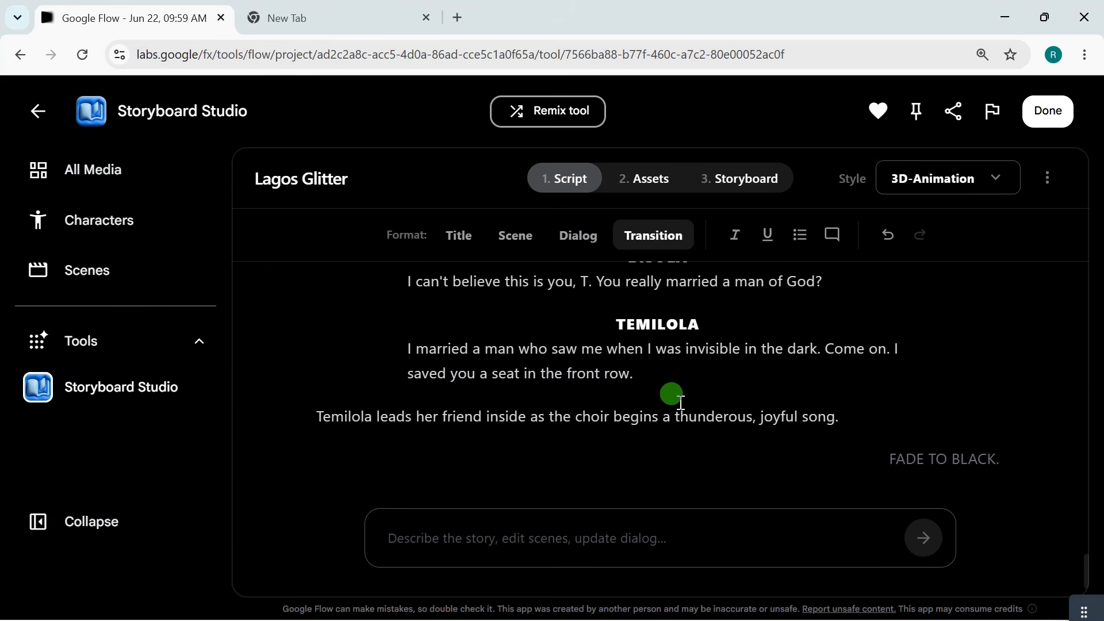
{"action": "scroll", "coordinate": [493, 382], "scroll_direction": "down", "scroll_amount": 2}
{"action": "scroll", "coordinate": [599, 313], "scroll_direction": "up", "scroll_amount": 6}
{"action": "scroll", "coordinate": [599, 311], "scroll_direction": "up", "scroll_amount": 10}
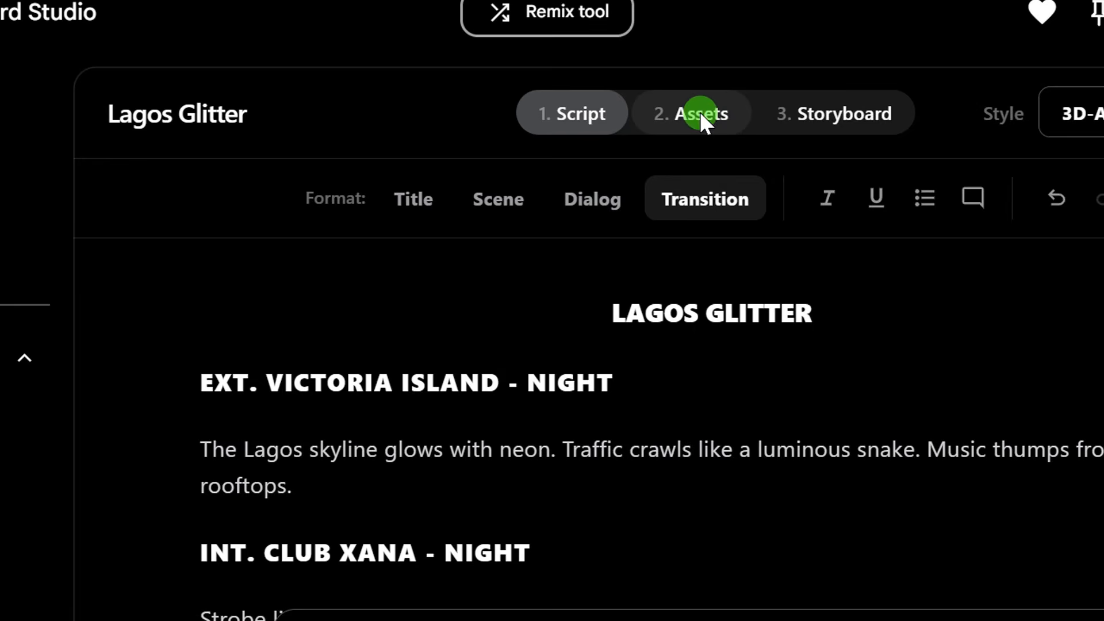
Open the story's assets and examine the listed characters, locations and props.
{"action": "left_click", "coordinate": [700, 112]}
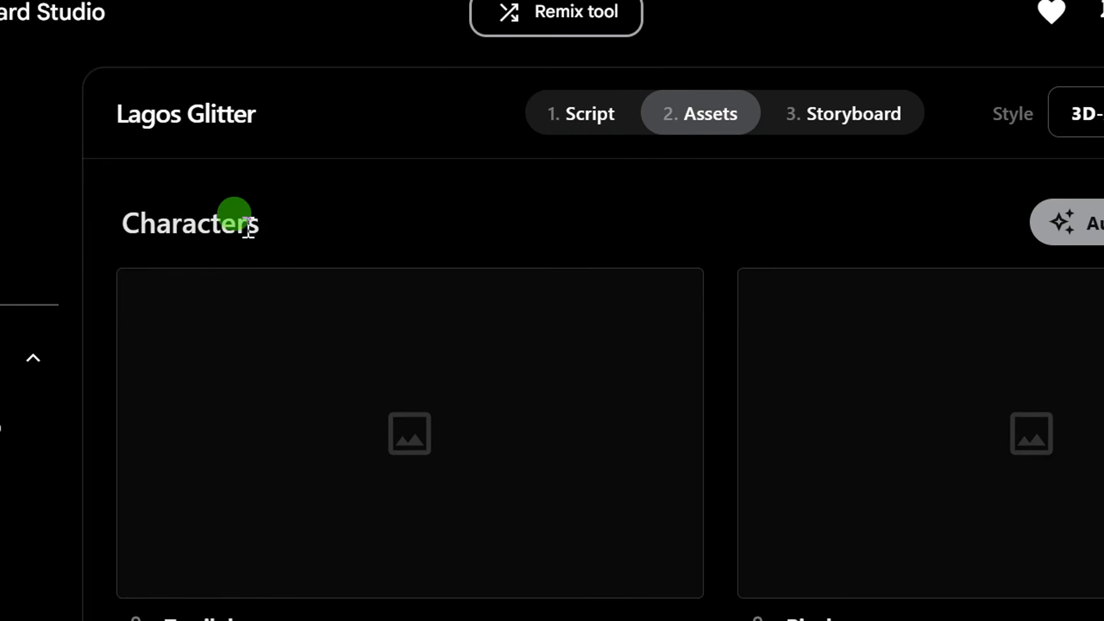
{"action": "left_click_drag", "start_coordinate": [249, 224], "coordinate": [137, 231]}
{"action": "scroll", "coordinate": [222, 345], "scroll_direction": "down", "scroll_amount": 15}
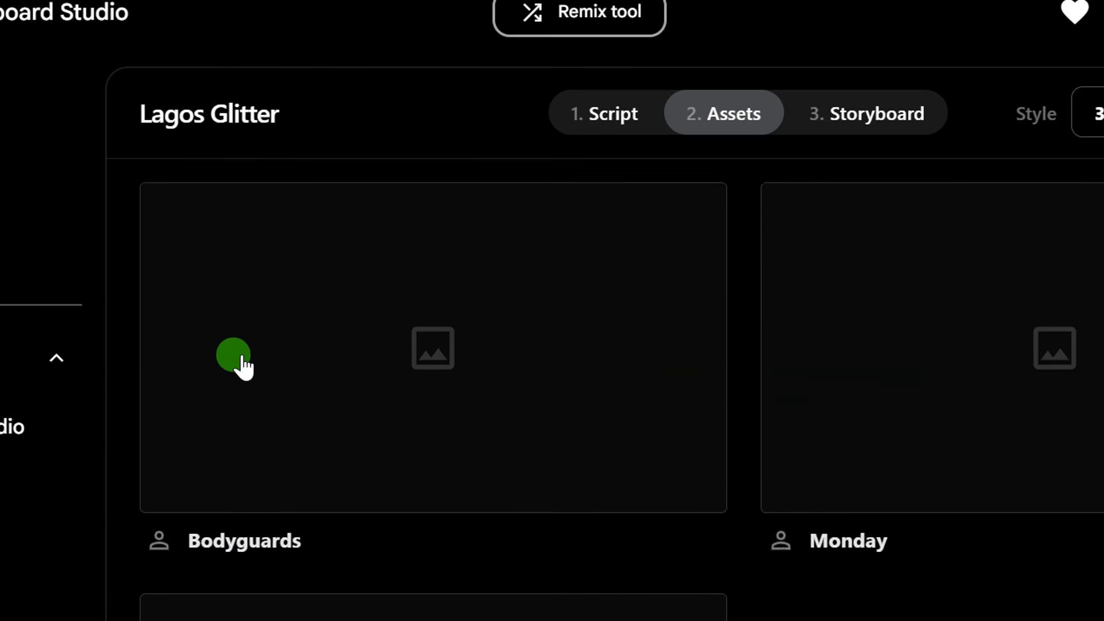
{"action": "scroll", "coordinate": [241, 365], "scroll_direction": "down", "scroll_amount": 9}
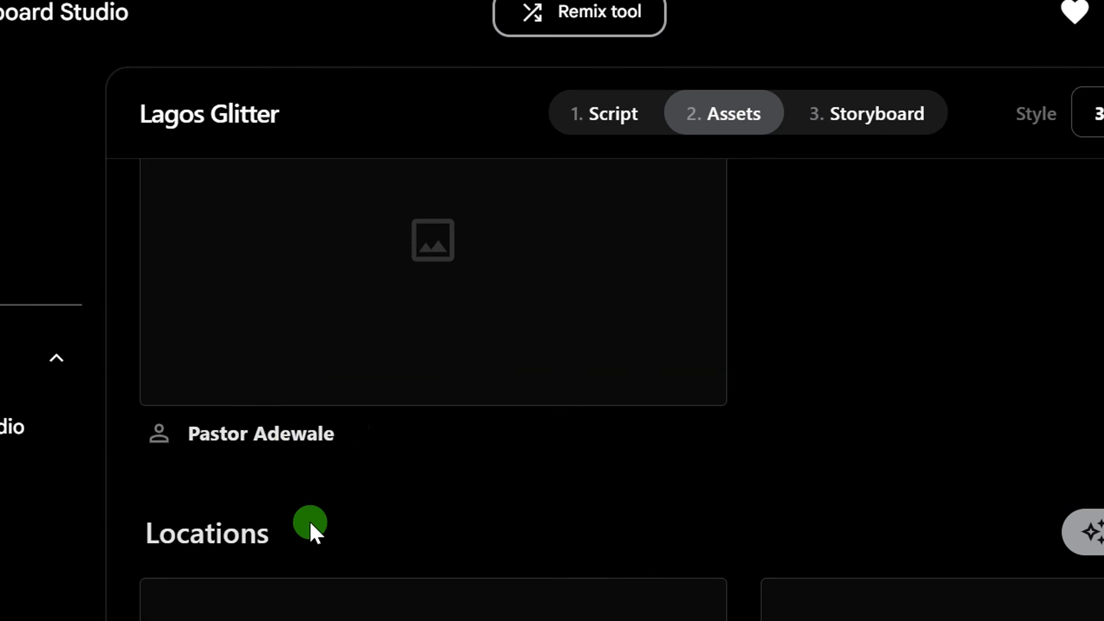
{"action": "left_click_drag", "start_coordinate": [273, 523], "coordinate": [141, 524]}
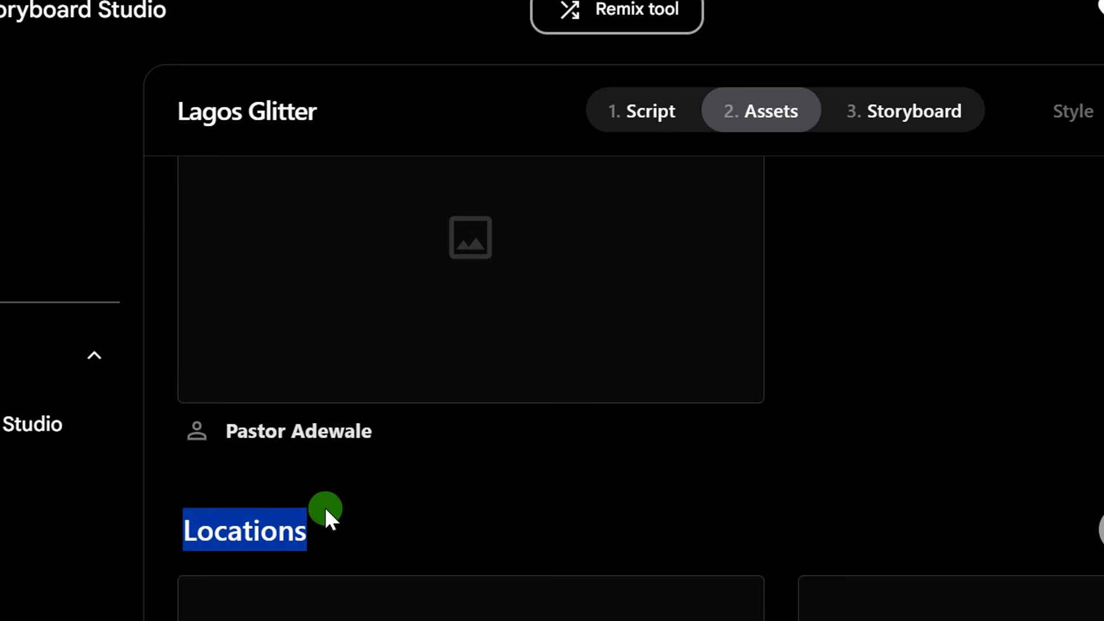
{"action": "scroll", "coordinate": [287, 518], "scroll_direction": "down", "scroll_amount": 12}
{"action": "scroll", "coordinate": [323, 517], "scroll_direction": "down", "scroll_amount": 15}
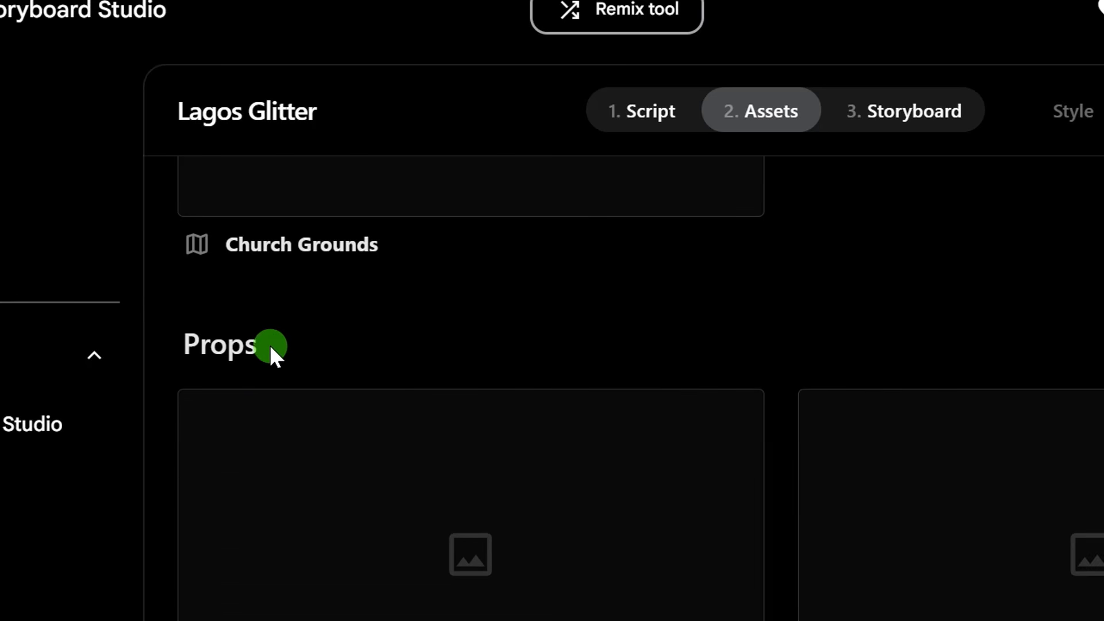
{"action": "left_click_drag", "start_coordinate": [271, 346], "coordinate": [202, 329]}
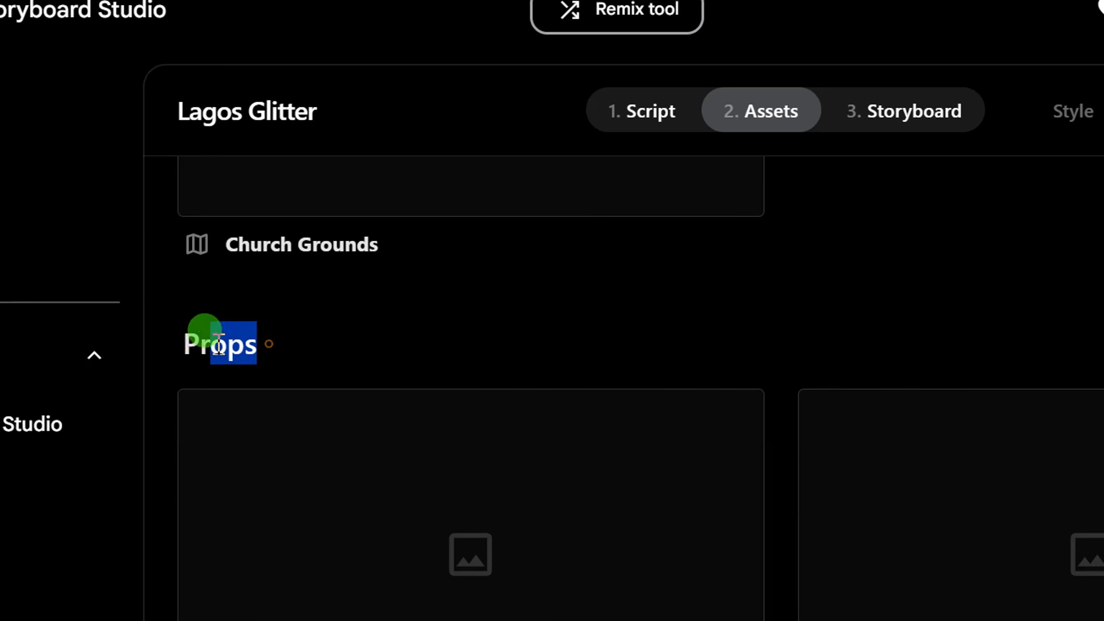
{"action": "scroll", "coordinate": [401, 382], "scroll_direction": "up", "scroll_amount": 20}
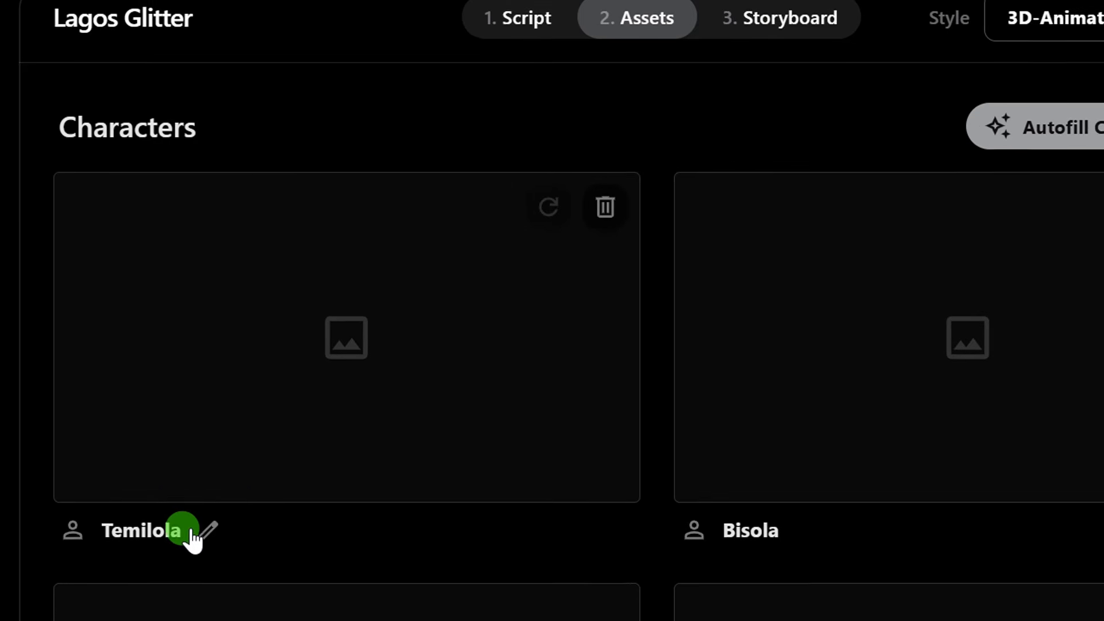
{"action": "scroll", "coordinate": [808, 481], "scroll_direction": "down", "scroll_amount": 11}
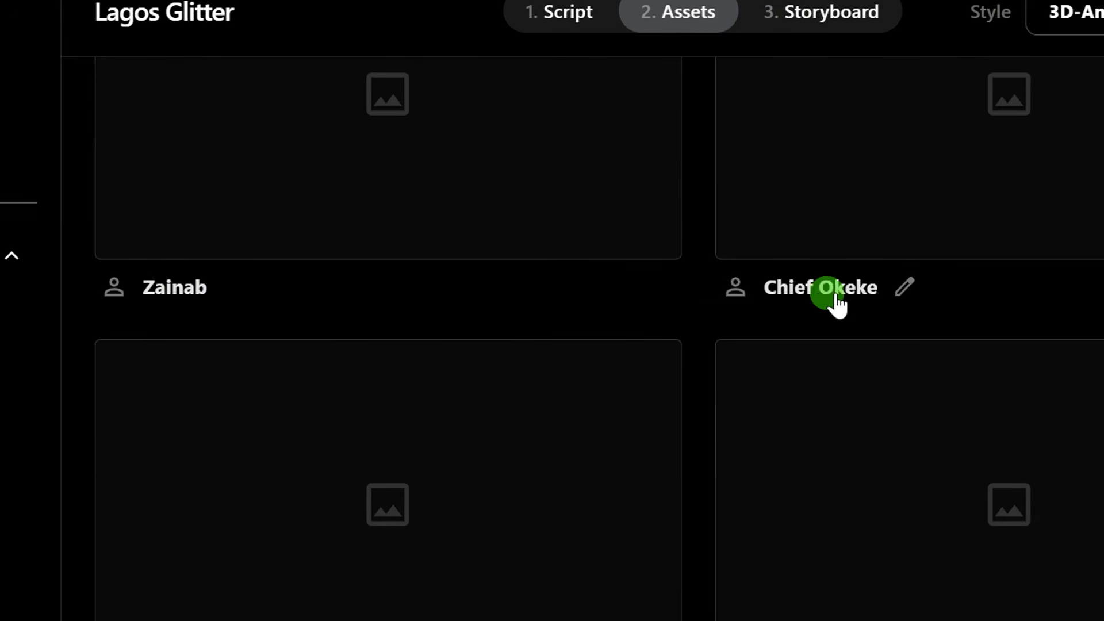
{"action": "scroll", "coordinate": [632, 374], "scroll_direction": "down", "scroll_amount": 5}
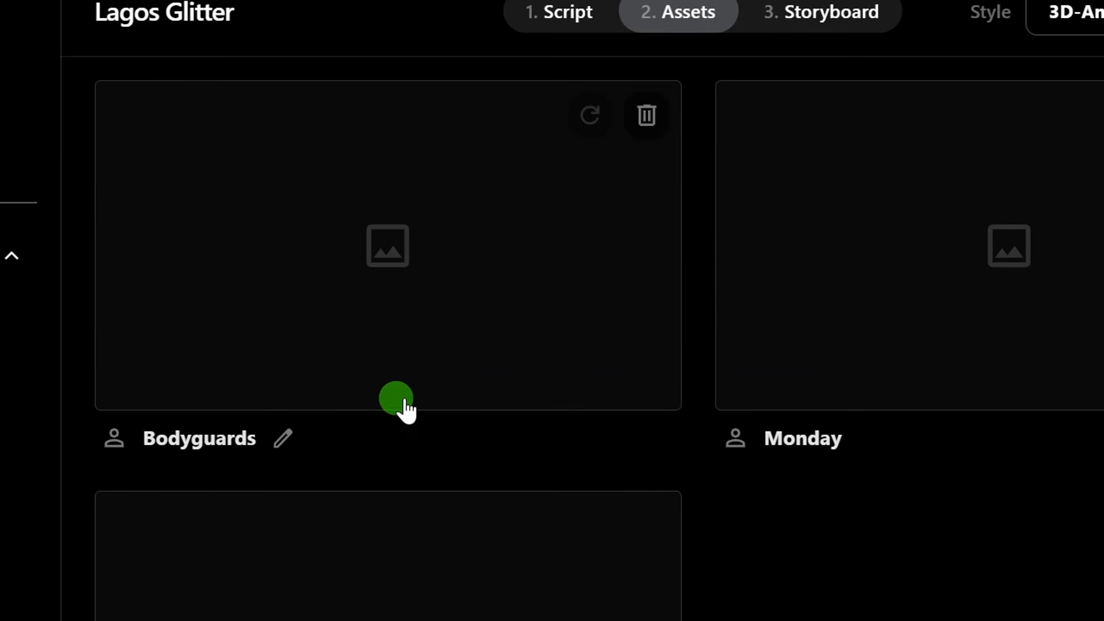
{"action": "scroll", "coordinate": [821, 399], "scroll_direction": "down", "scroll_amount": 11}
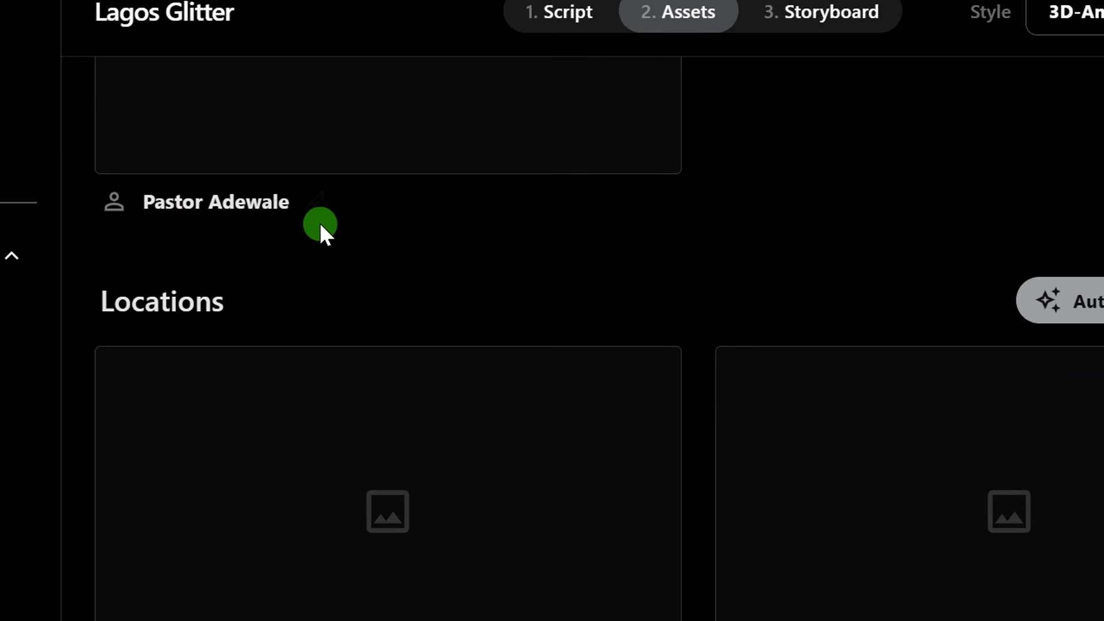
Open the first character's details and examine the name, visual description, clothing and image creation options.
{"action": "scroll", "coordinate": [321, 225], "scroll_direction": "up", "scroll_amount": 20}
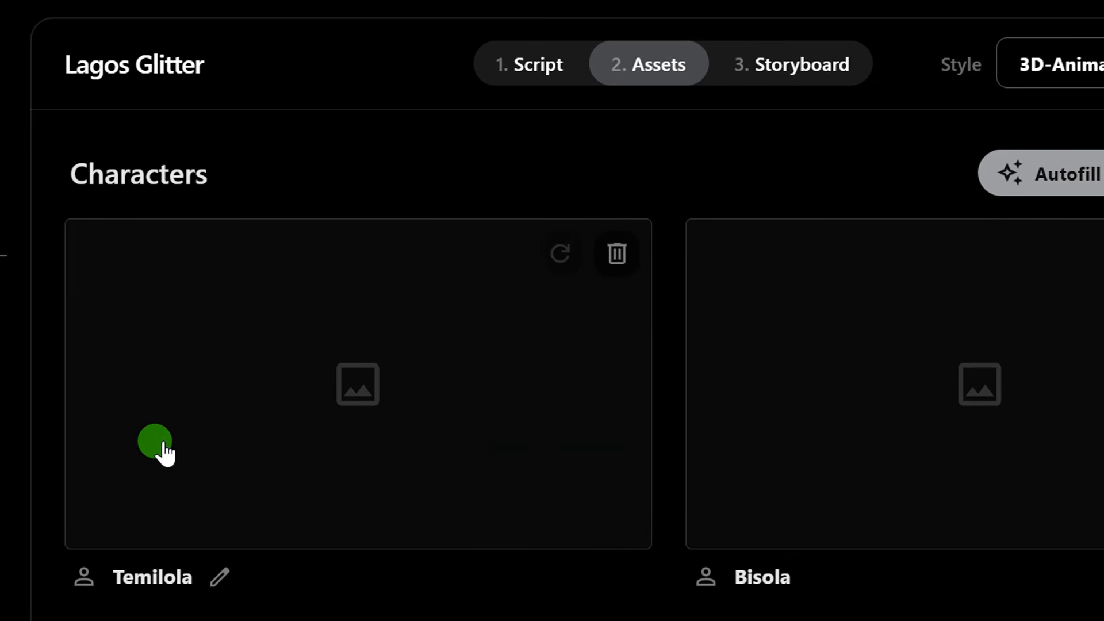
{"action": "left_click", "coordinate": [359, 414]}
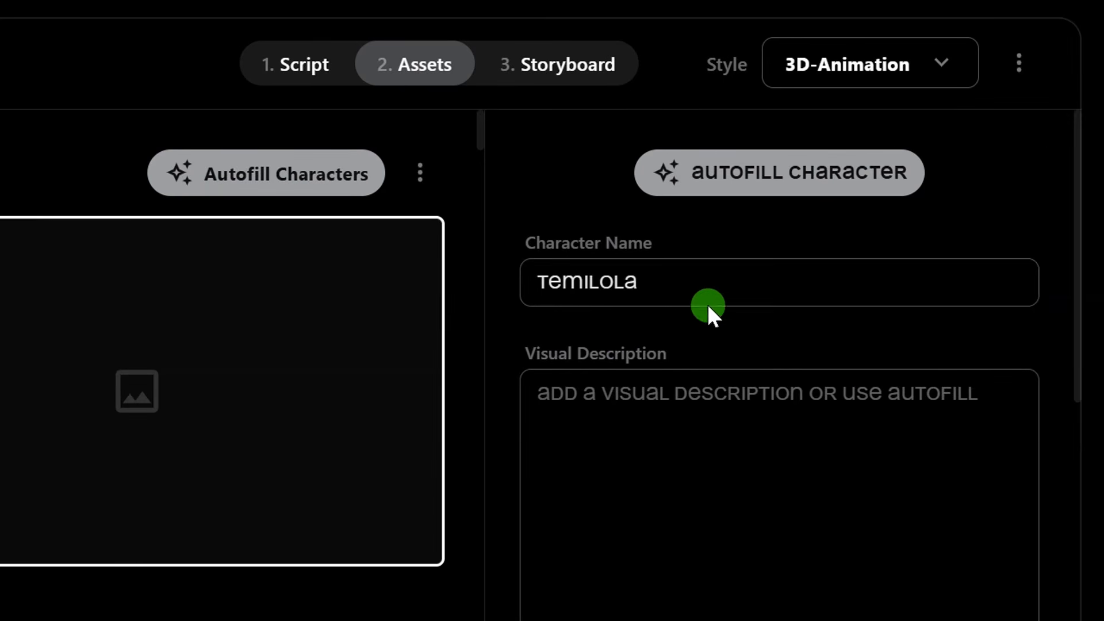
{"action": "left_click", "coordinate": [624, 402]}
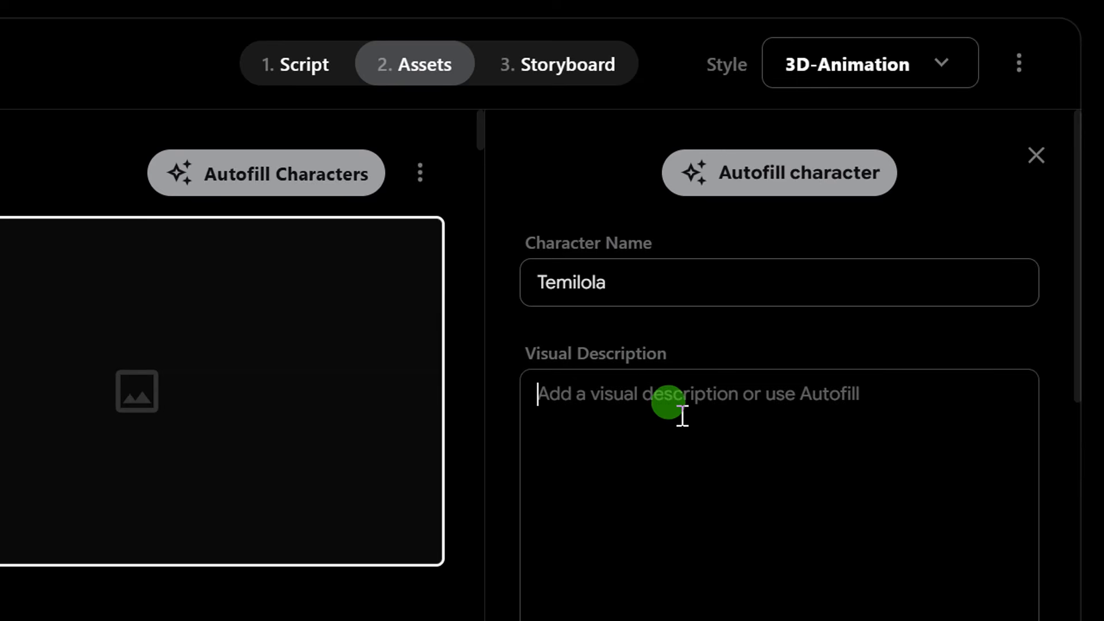
{"action": "scroll", "coordinate": [711, 463], "scroll_direction": "down", "scroll_amount": 4}
{"action": "scroll", "coordinate": [733, 429], "scroll_direction": "up", "scroll_amount": 2}
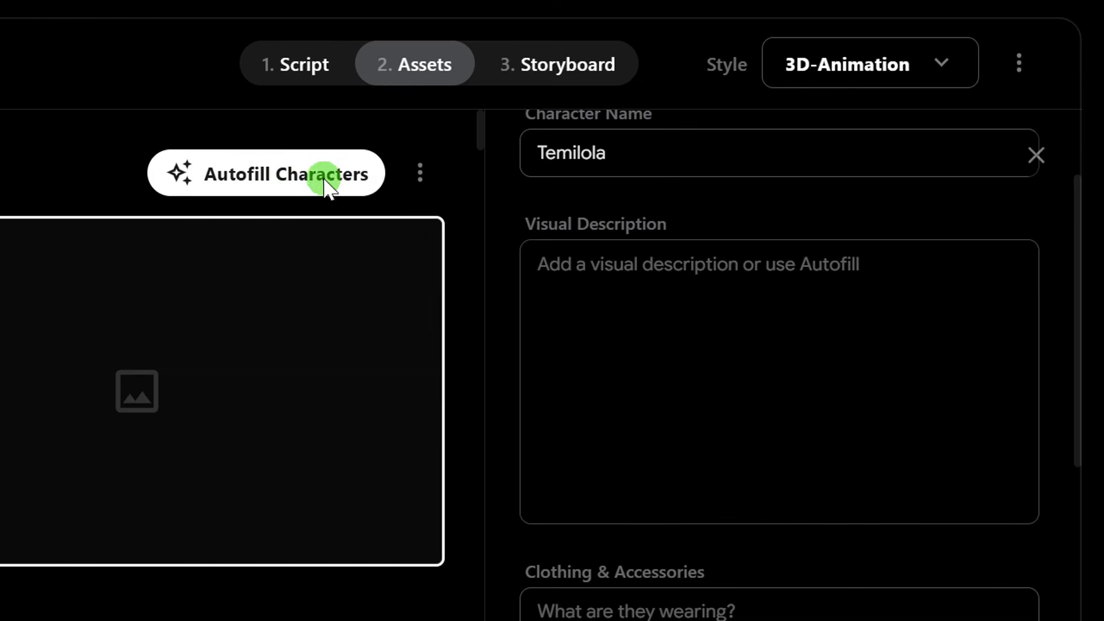
{"action": "left_click", "coordinate": [633, 286]}
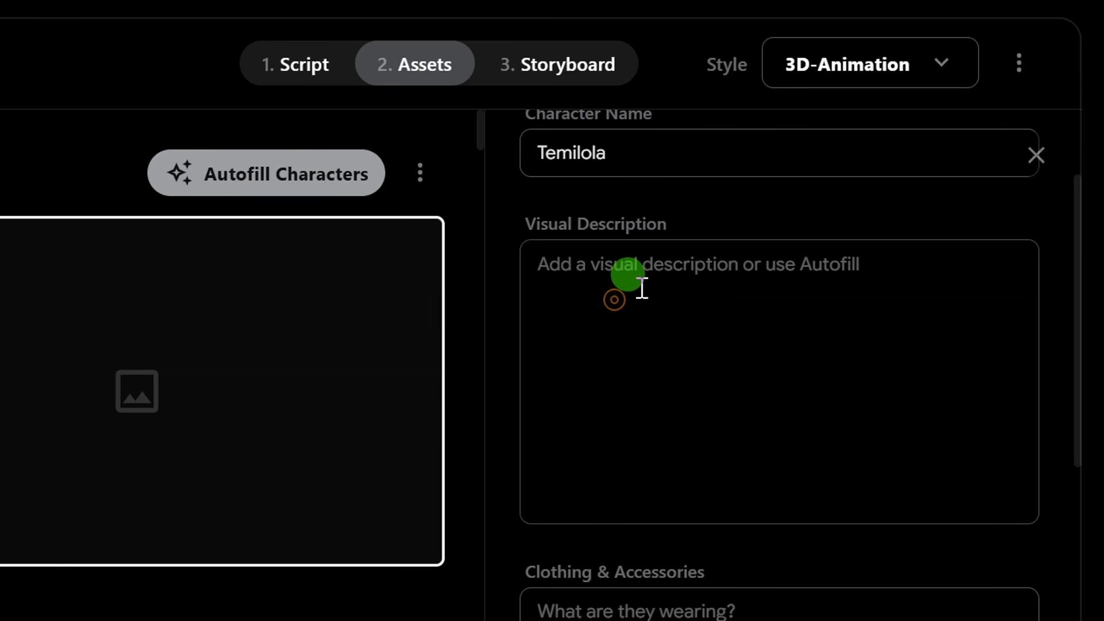
{"action": "scroll", "coordinate": [639, 302], "scroll_direction": "down", "scroll_amount": 3}
{"action": "scroll", "coordinate": [647, 308], "scroll_direction": "down", "scroll_amount": 4}
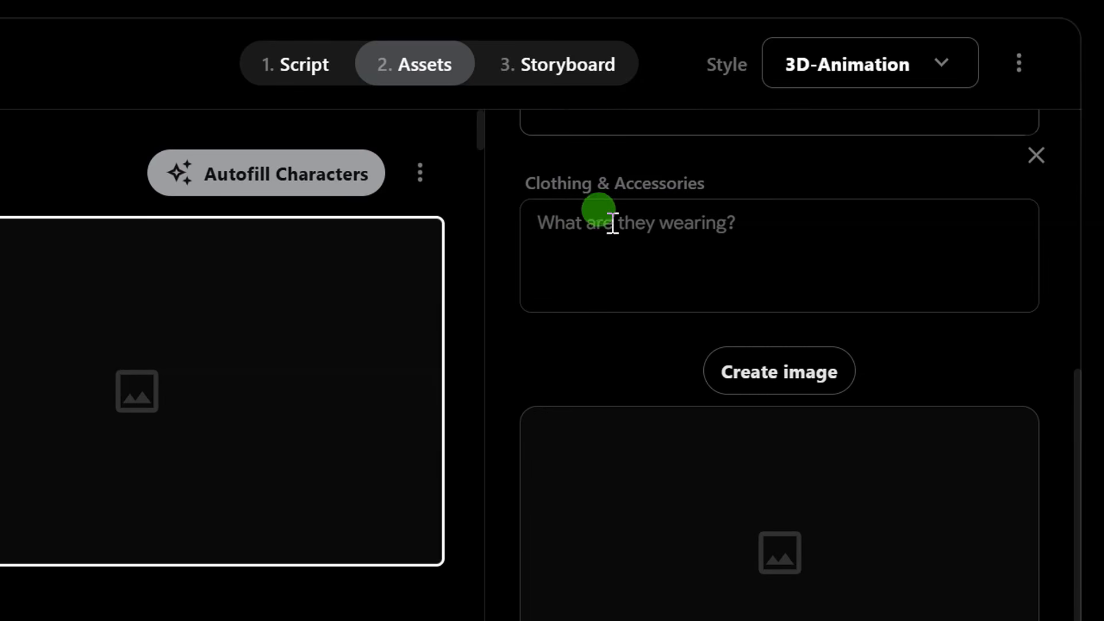
{"action": "scroll", "coordinate": [656, 270], "scroll_direction": "down", "scroll_amount": 1}
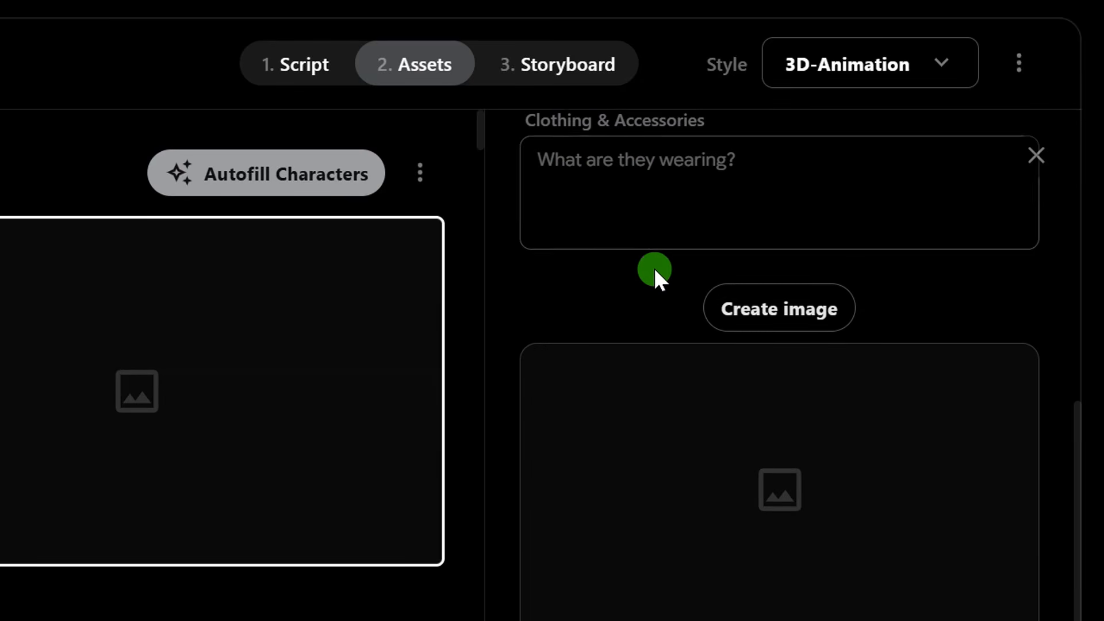
{"action": "scroll", "coordinate": [654, 268], "scroll_direction": "up", "scroll_amount": 8}
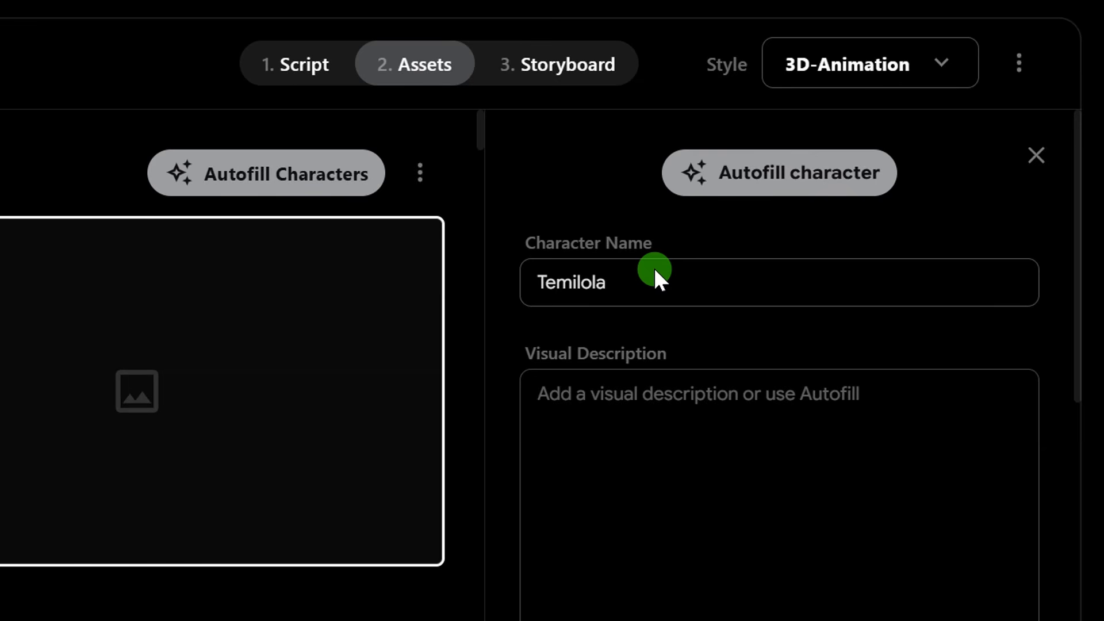
Close the first character's details and autofill all of the story's characters.
{"action": "left_click", "coordinate": [1035, 156]}
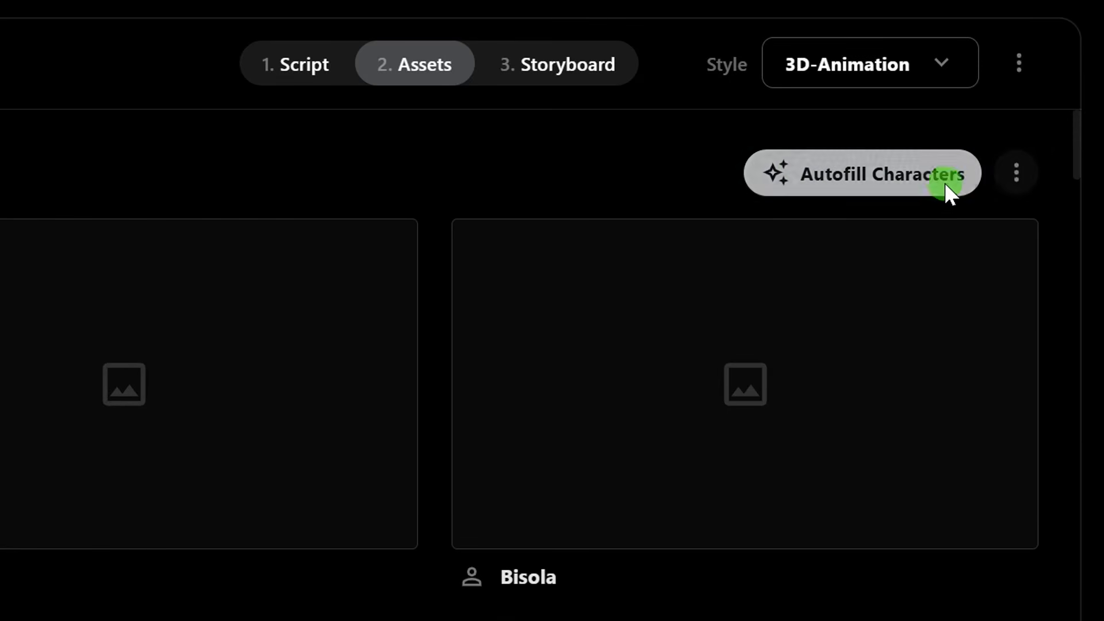
{"action": "left_click", "coordinate": [826, 177]}
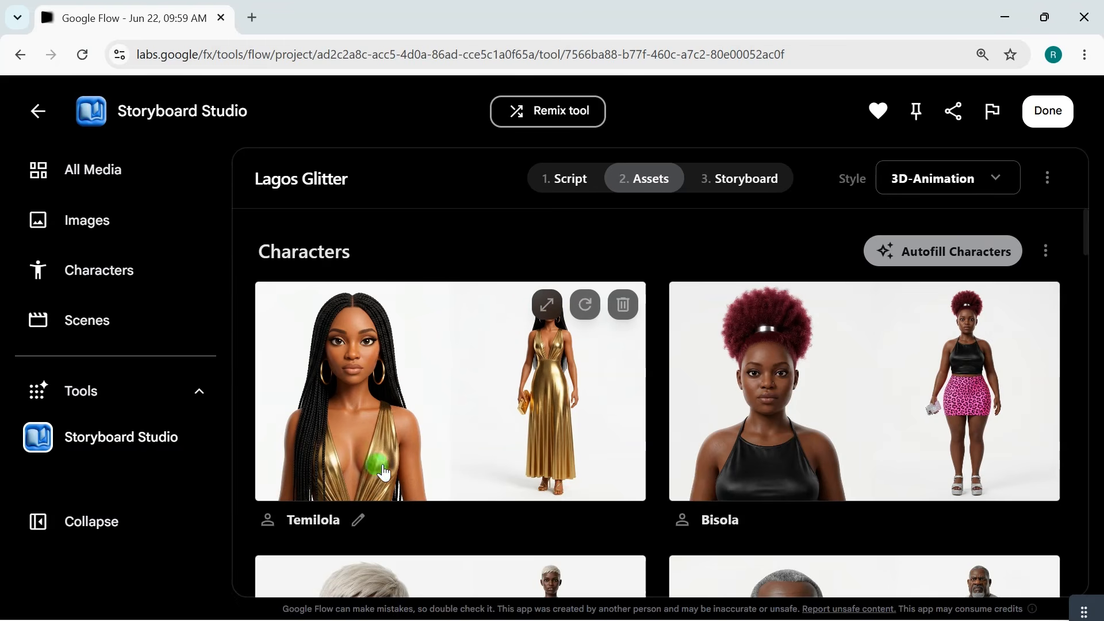
Look through the generated images of all the story's characters.
{"action": "scroll", "coordinate": [661, 416], "scroll_direction": "down", "scroll_amount": 3}
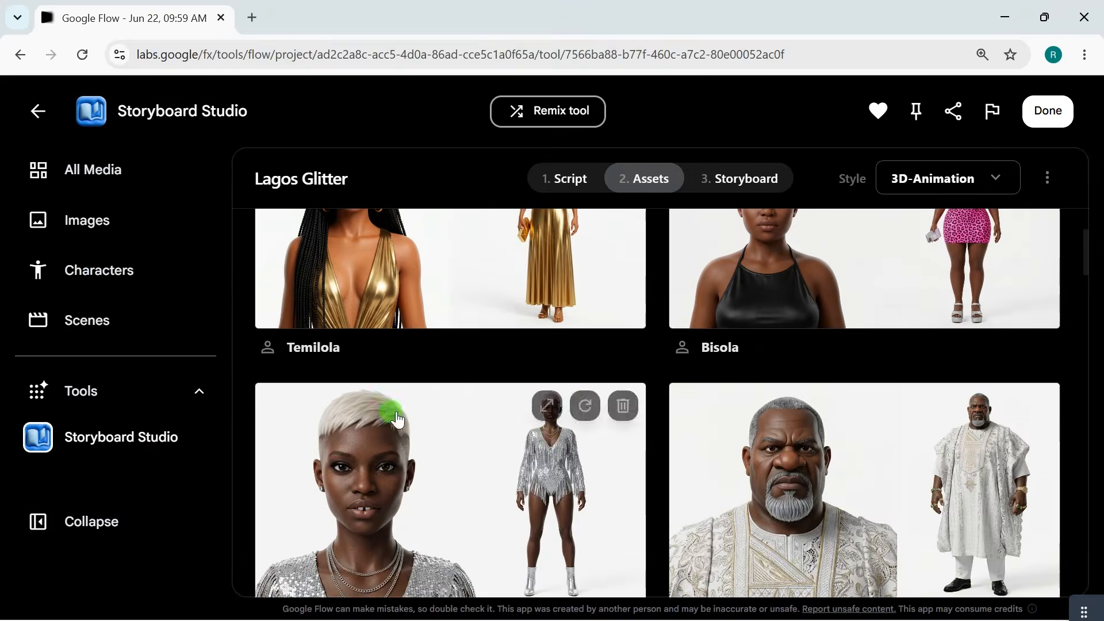
{"action": "scroll", "coordinate": [572, 453], "scroll_direction": "up", "scroll_amount": 3}
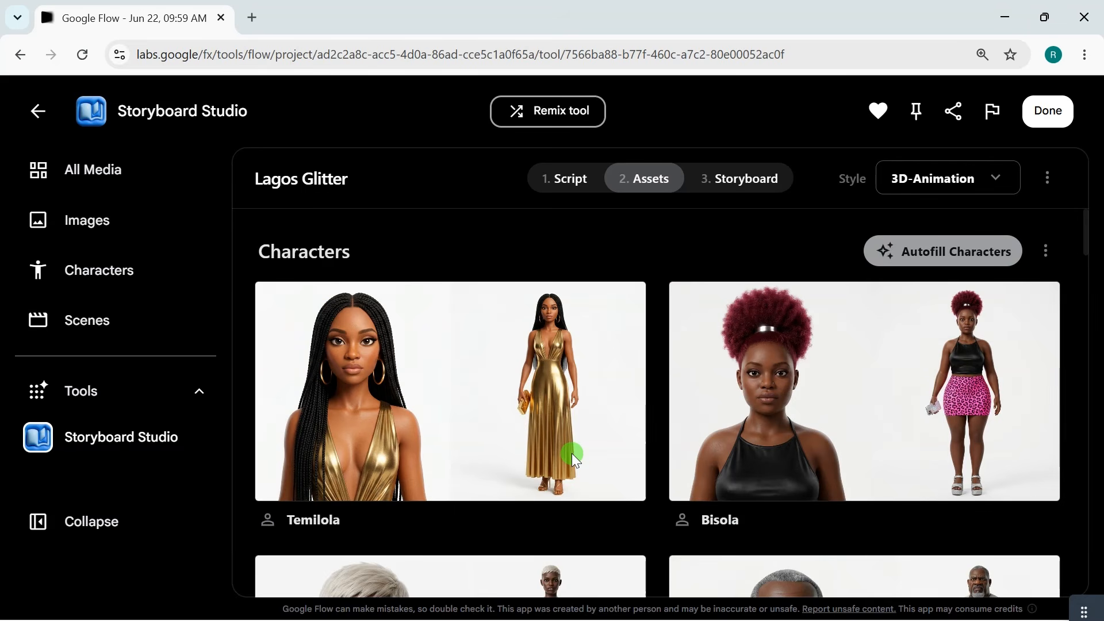
{"action": "mouse_move", "coordinate": [525, 429]}
{"action": "scroll", "coordinate": [559, 377], "scroll_direction": "down", "scroll_amount": 5}
{"action": "scroll", "coordinate": [541, 357], "scroll_direction": "up", "scroll_amount": 5}
{"action": "scroll", "coordinate": [541, 359], "scroll_direction": "down", "scroll_amount": 14}
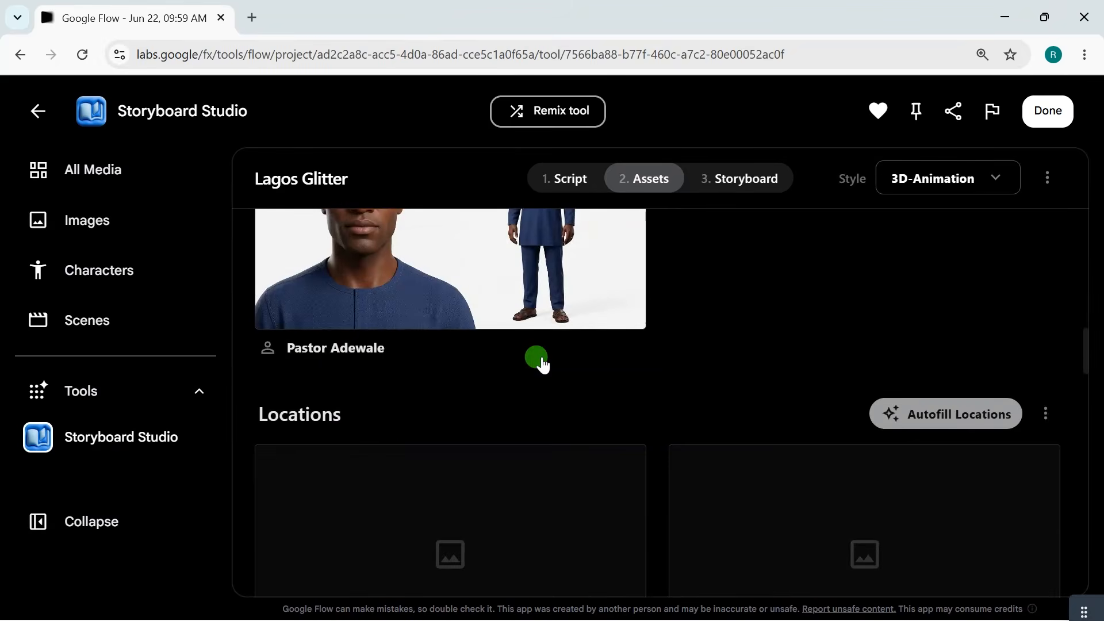
{"action": "scroll", "coordinate": [540, 360], "scroll_direction": "up", "scroll_amount": 7}
{"action": "scroll", "coordinate": [544, 360], "scroll_direction": "down", "scroll_amount": 9}
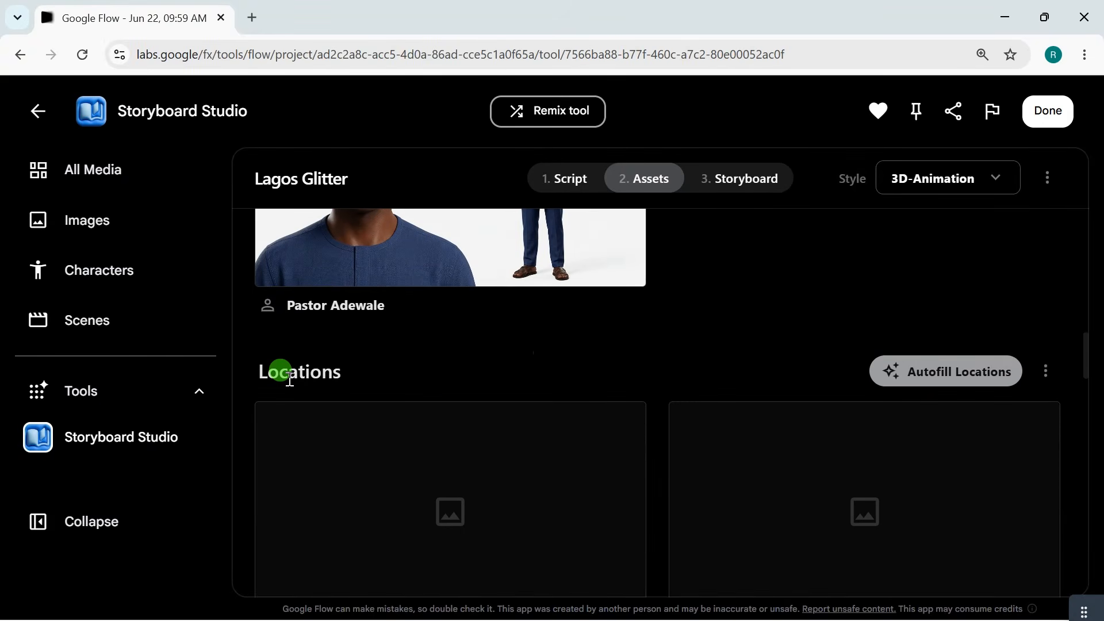
{"action": "scroll", "coordinate": [518, 377], "scroll_direction": "down", "scroll_amount": 5}
{"action": "scroll", "coordinate": [518, 374], "scroll_direction": "up", "scroll_amount": 18}
{"action": "scroll", "coordinate": [537, 420], "scroll_direction": "down", "scroll_amount": 9}
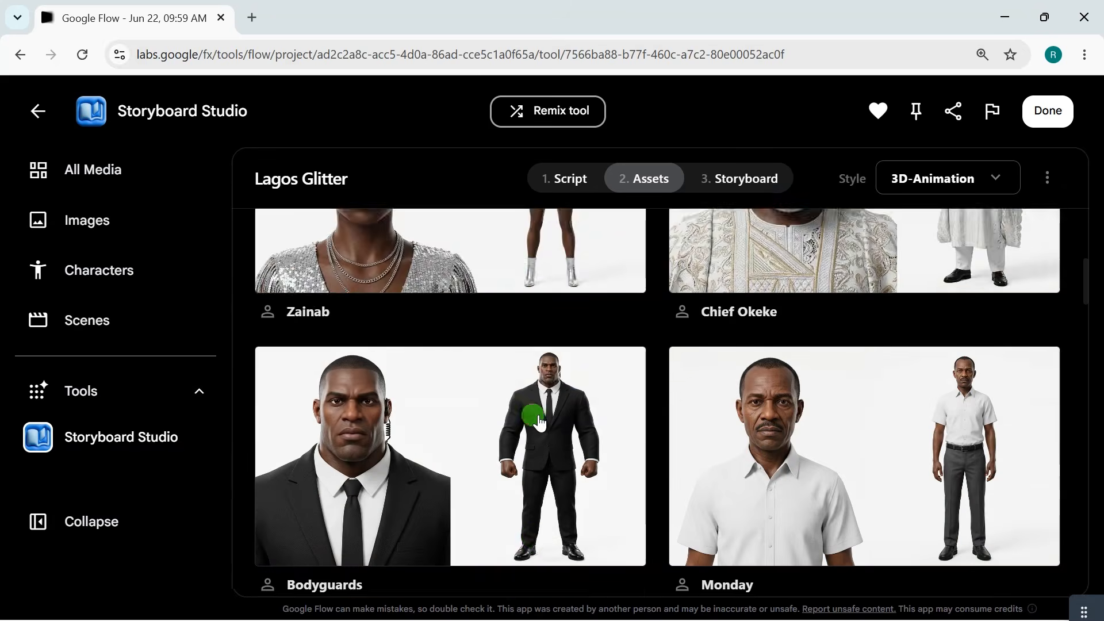
Autofill all of the story's locations and all of its props.
{"action": "scroll", "coordinate": [537, 424], "scroll_direction": "down", "scroll_amount": 8}
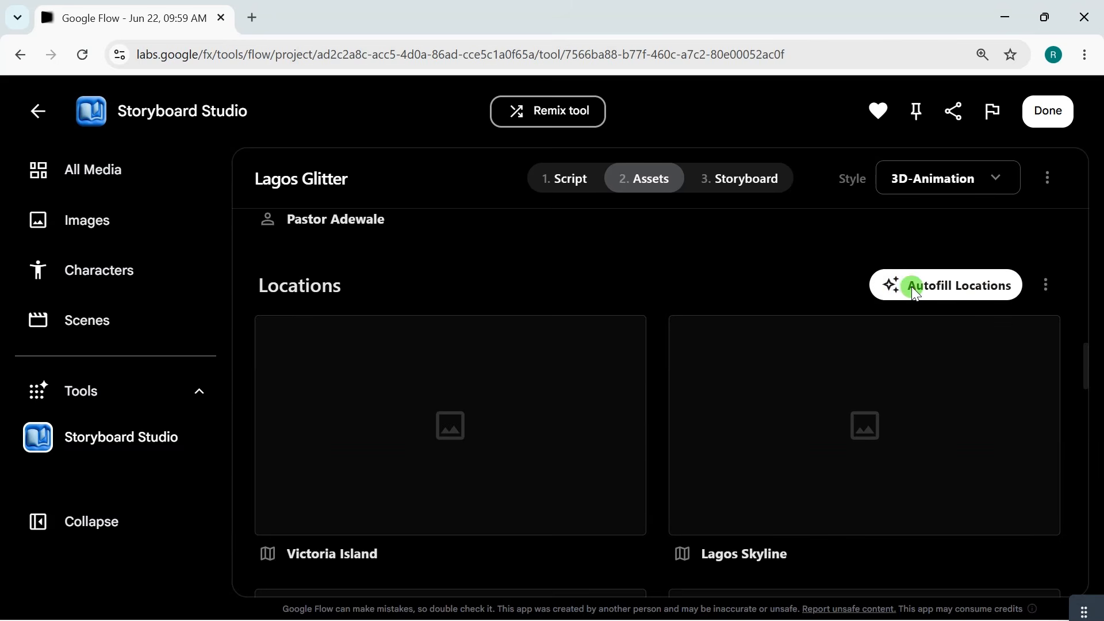
{"action": "left_click", "coordinate": [912, 286]}
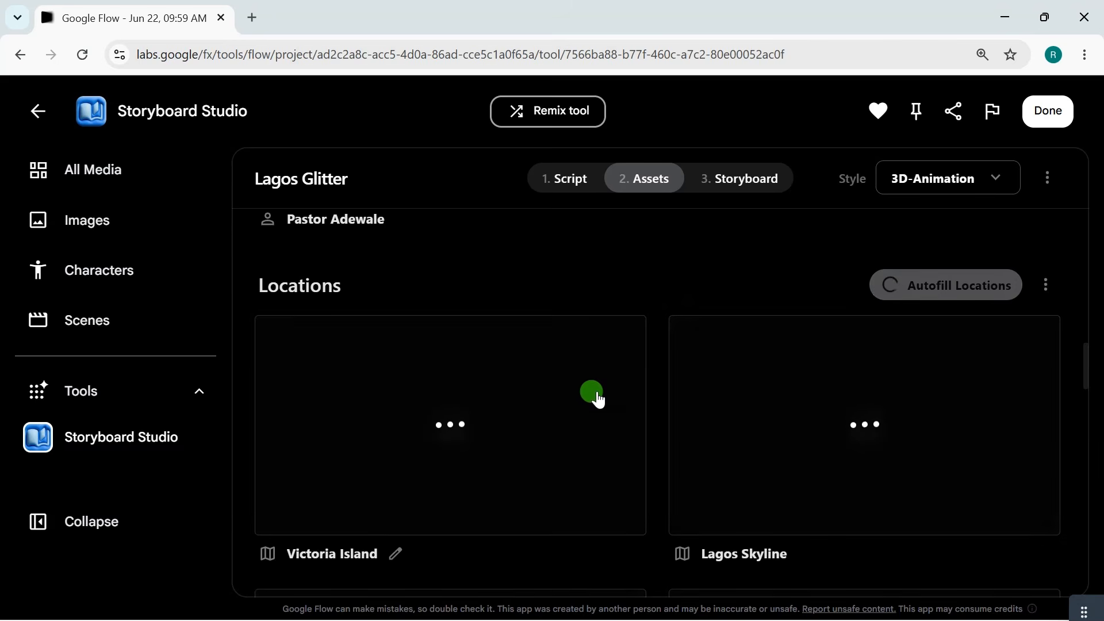
{"action": "scroll", "coordinate": [496, 370], "scroll_direction": "down", "scroll_amount": 3}
{"action": "scroll", "coordinate": [446, 512], "scroll_direction": "down", "scroll_amount": 3}
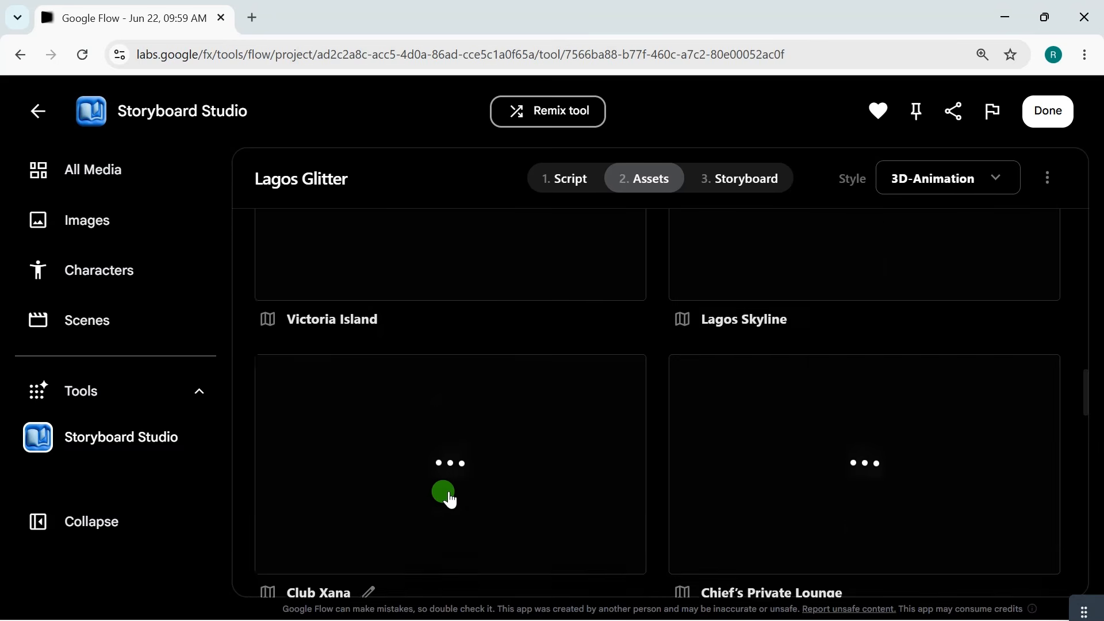
{"action": "scroll", "coordinate": [406, 447], "scroll_direction": "down", "scroll_amount": 15}
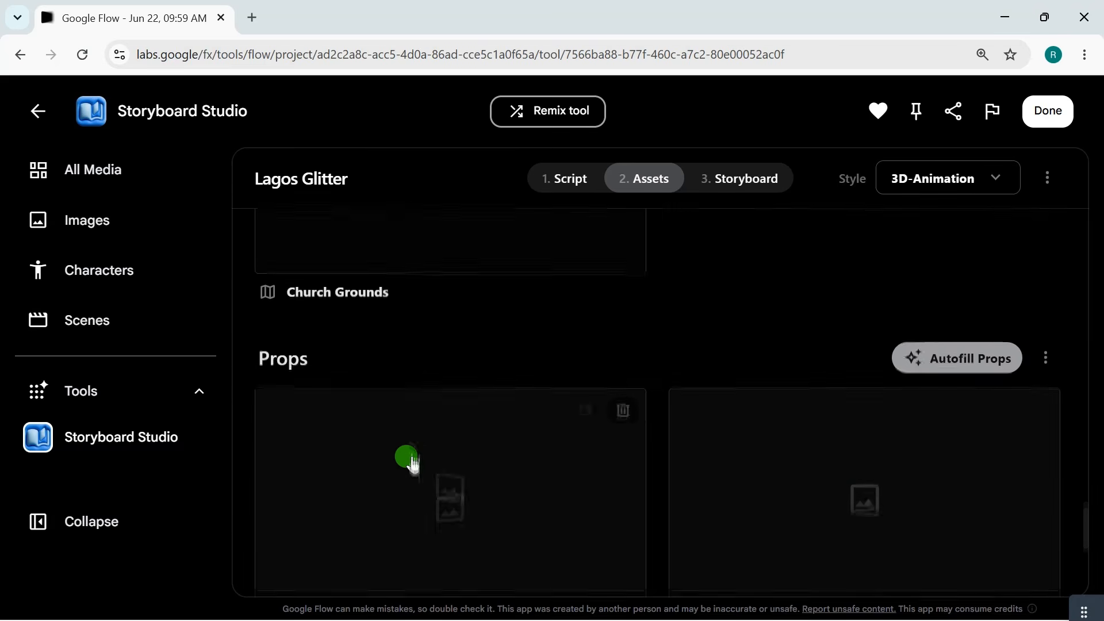
{"action": "scroll", "coordinate": [357, 343], "scroll_direction": "down", "scroll_amount": 1}
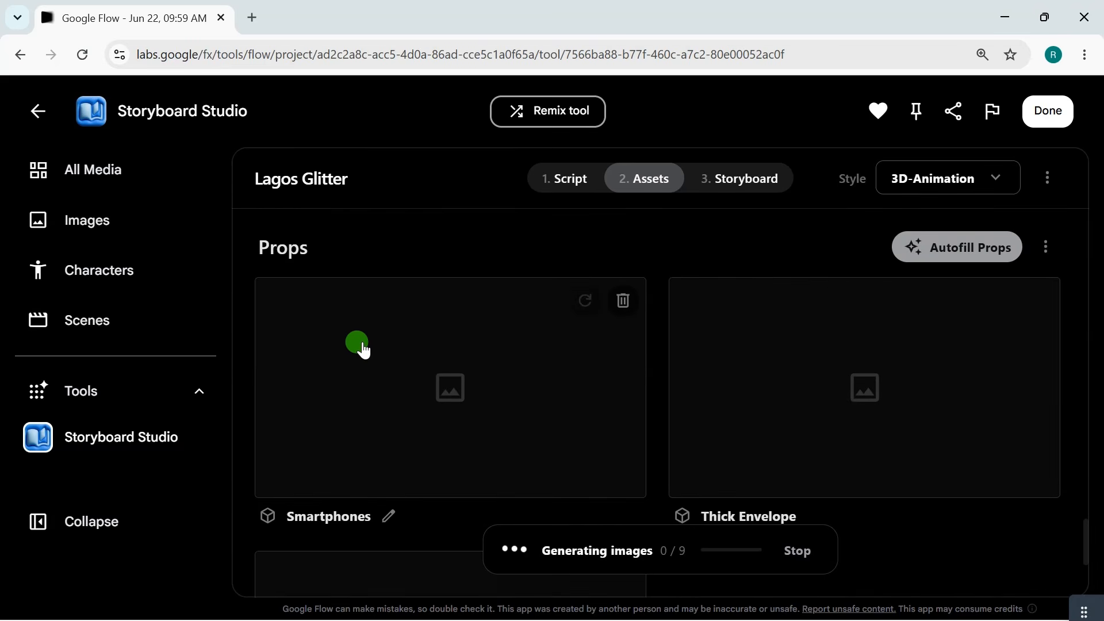
{"action": "scroll", "coordinate": [364, 471], "scroll_direction": "down", "scroll_amount": 1}
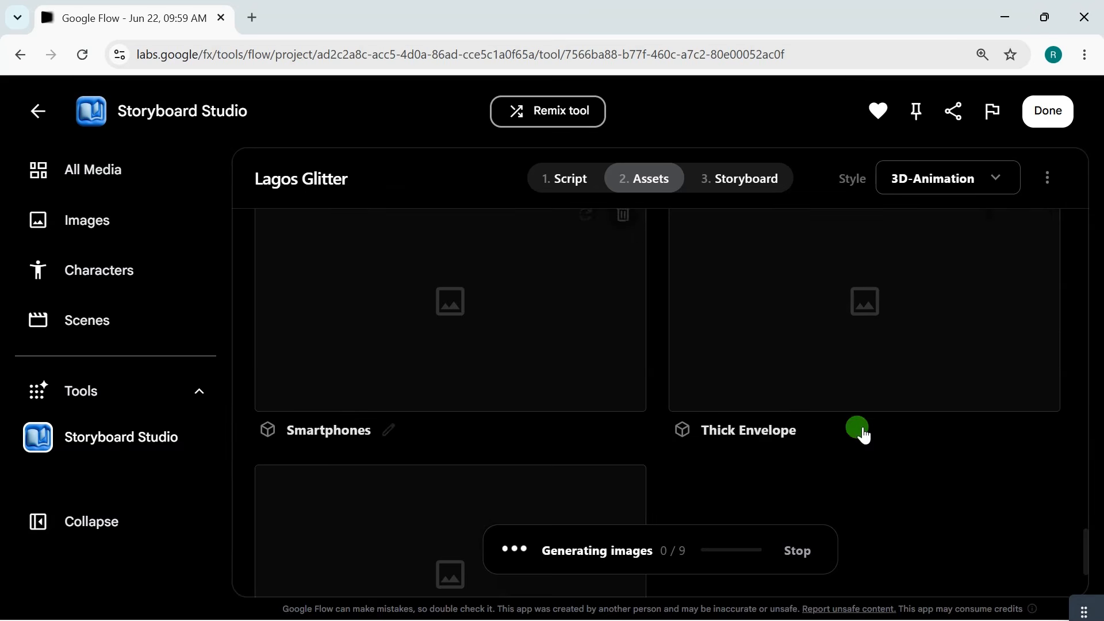
{"action": "scroll", "coordinate": [414, 447], "scroll_direction": "down", "scroll_amount": 2}
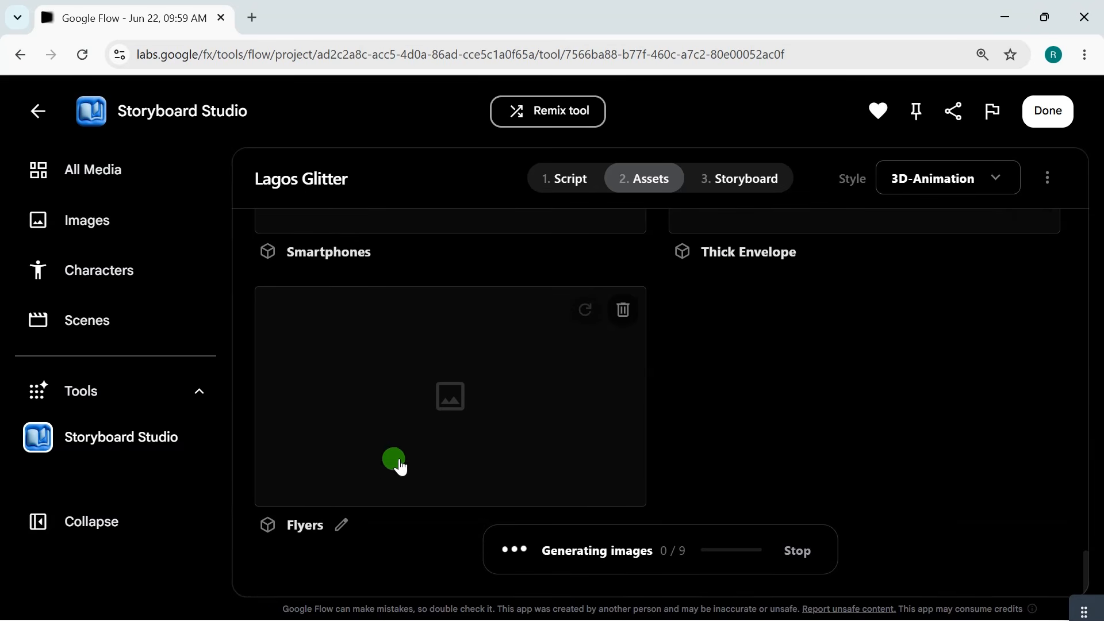
{"action": "scroll", "coordinate": [580, 352], "scroll_direction": "up", "scroll_amount": 3}
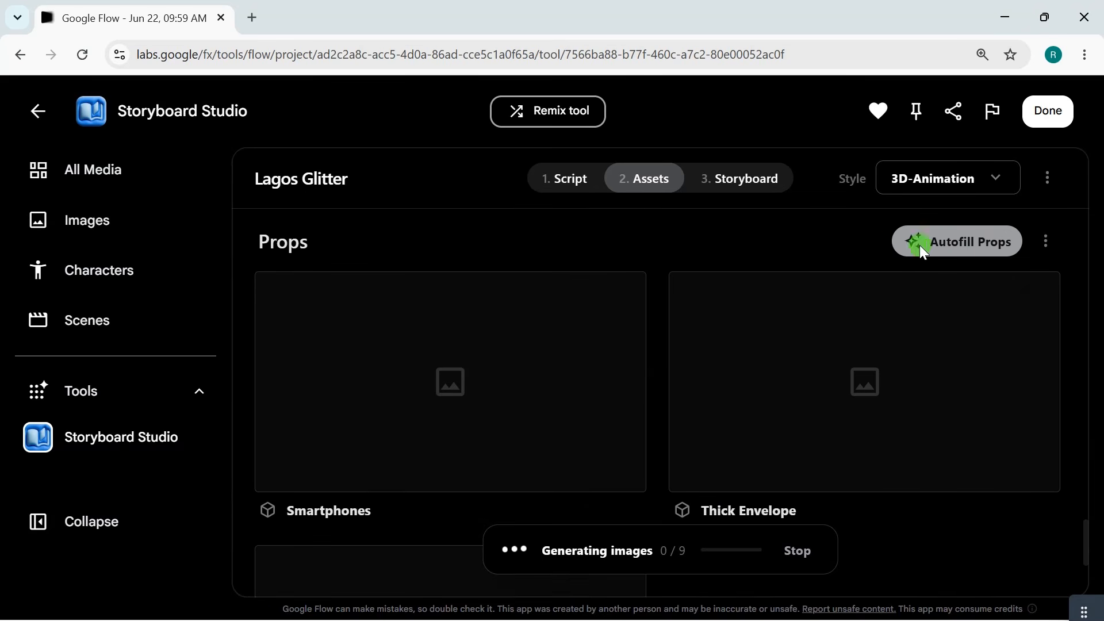
{"action": "left_click", "coordinate": [952, 250]}
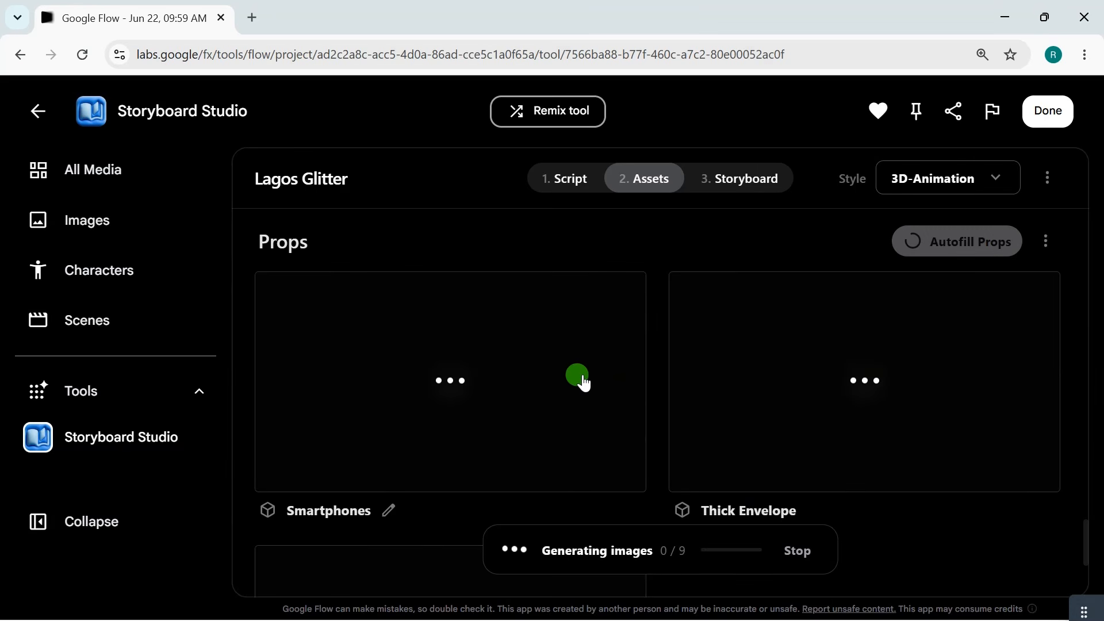
Examine the generated location and prop images, including the smartphones, thick envelope and flyers.
{"action": "scroll", "coordinate": [582, 381], "scroll_direction": "up", "scroll_amount": 5}
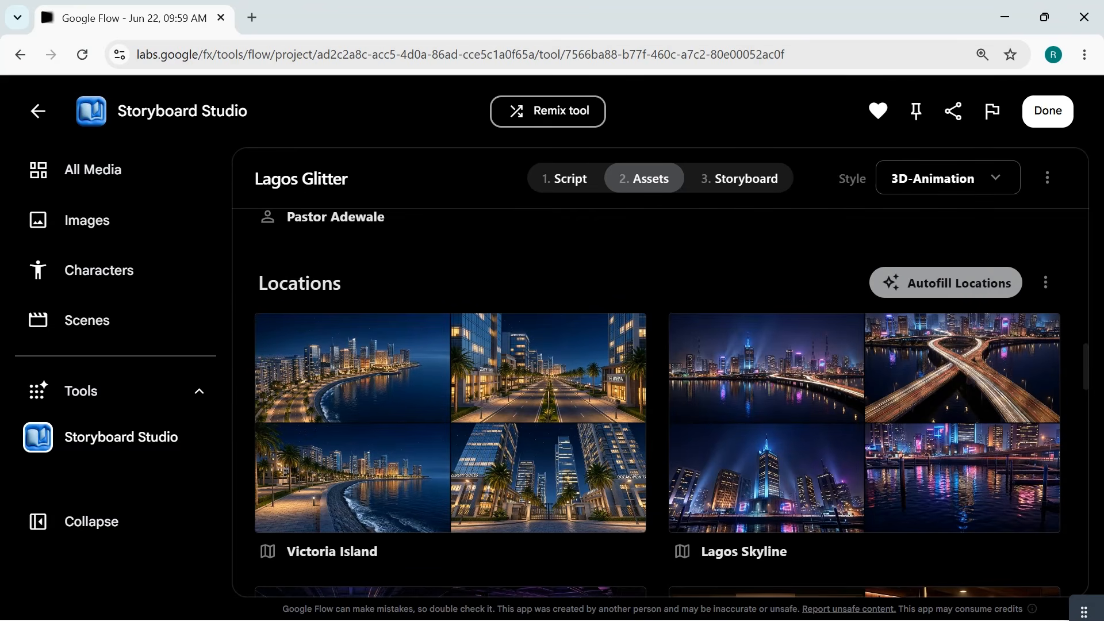
{"action": "scroll", "coordinate": [671, 404], "scroll_direction": "down", "scroll_amount": 12}
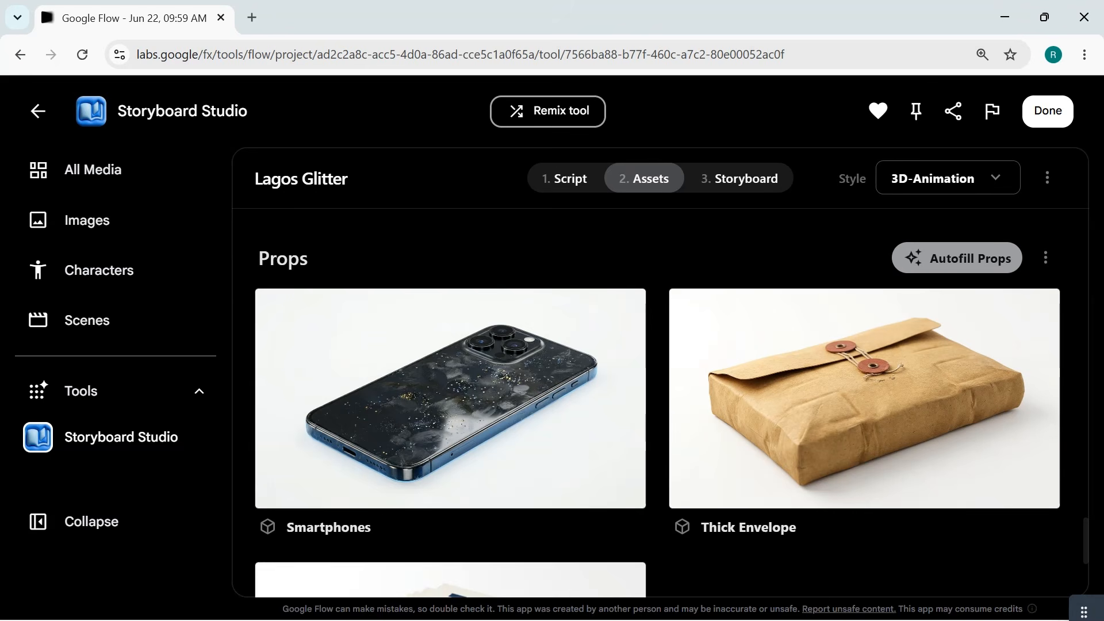
{"action": "scroll", "coordinate": [658, 402], "scroll_direction": "down", "scroll_amount": 2}
{"action": "scroll", "coordinate": [658, 403], "scroll_direction": "down", "scroll_amount": 2}
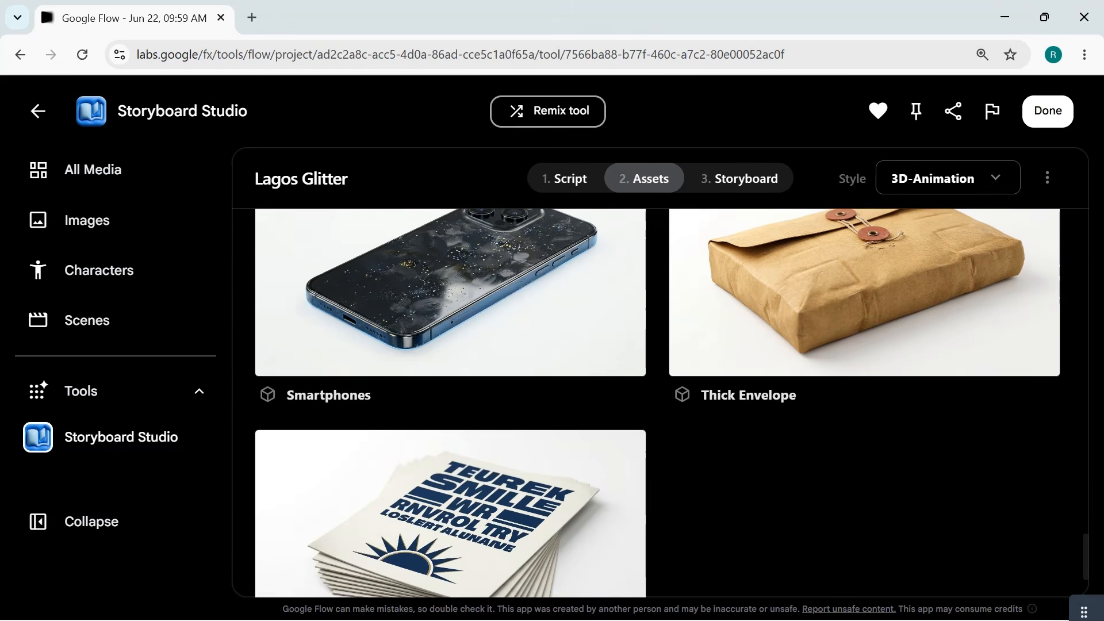
{"action": "scroll", "coordinate": [535, 246], "scroll_direction": "up", "scroll_amount": 15}
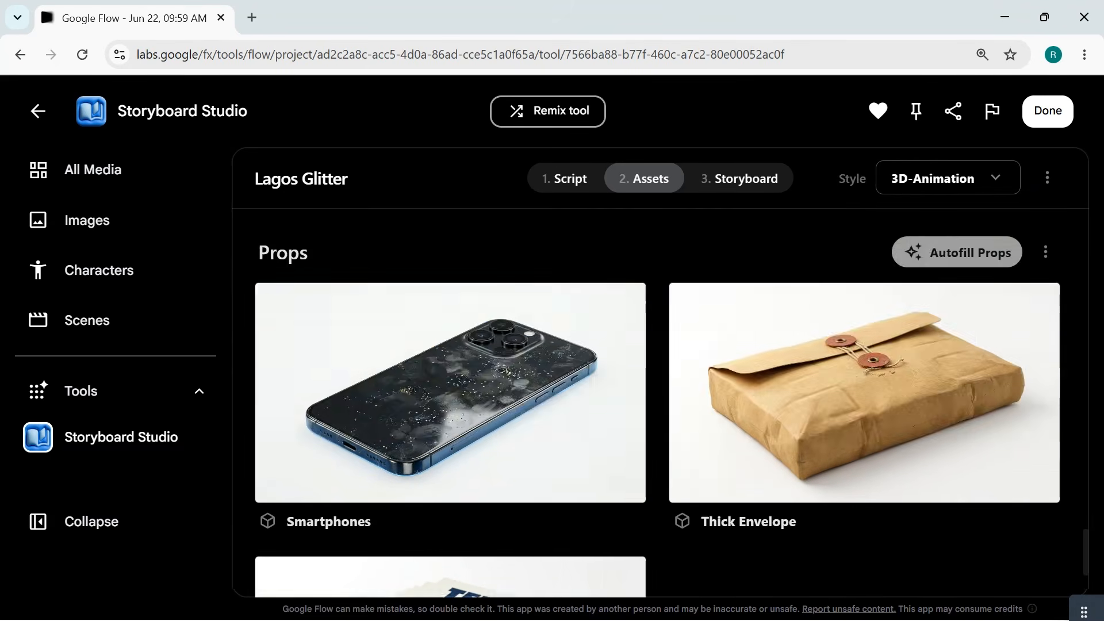
{"action": "scroll", "coordinate": [535, 246], "scroll_direction": "up", "scroll_amount": 7}
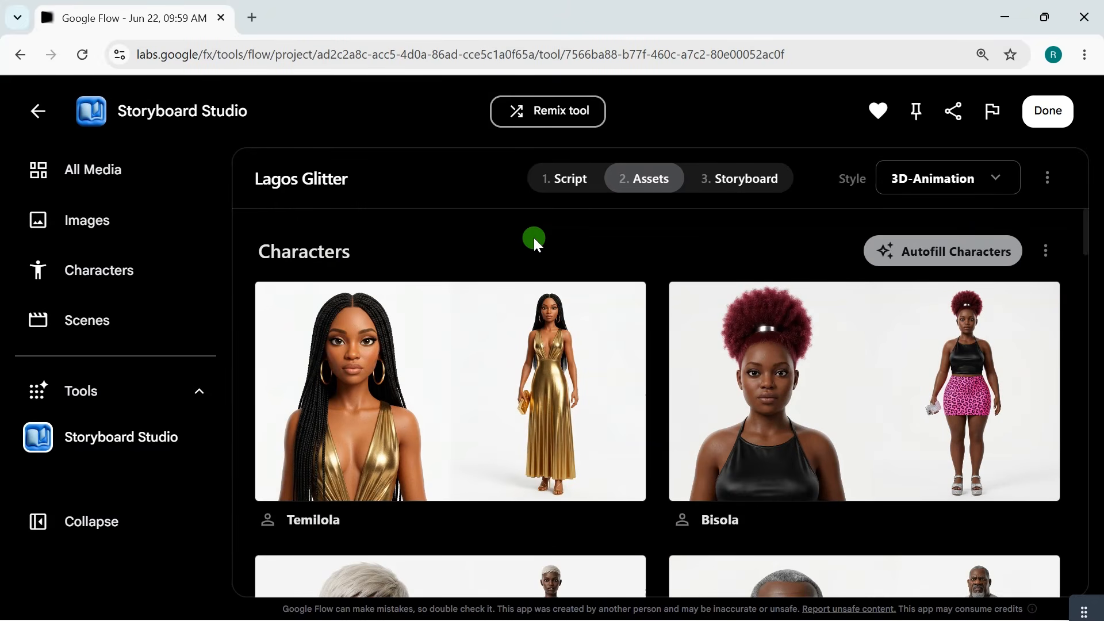
Open the first character's details, check the autofilled visual description and clothing and accessories, and close them.
{"action": "mouse_move", "coordinate": [481, 369]}
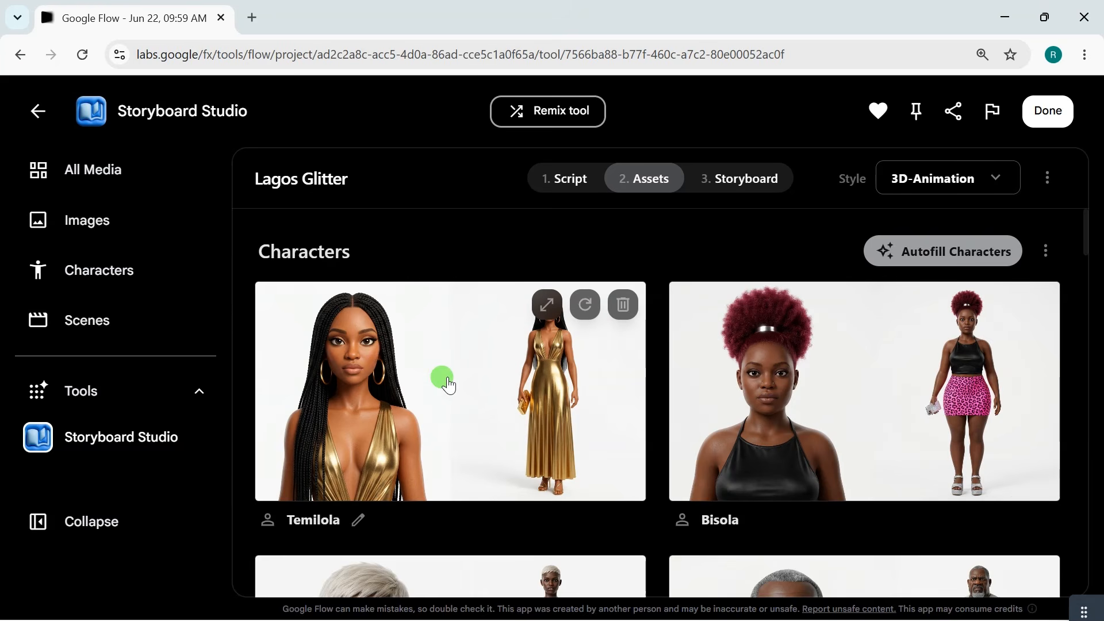
{"action": "left_click", "coordinate": [374, 411]}
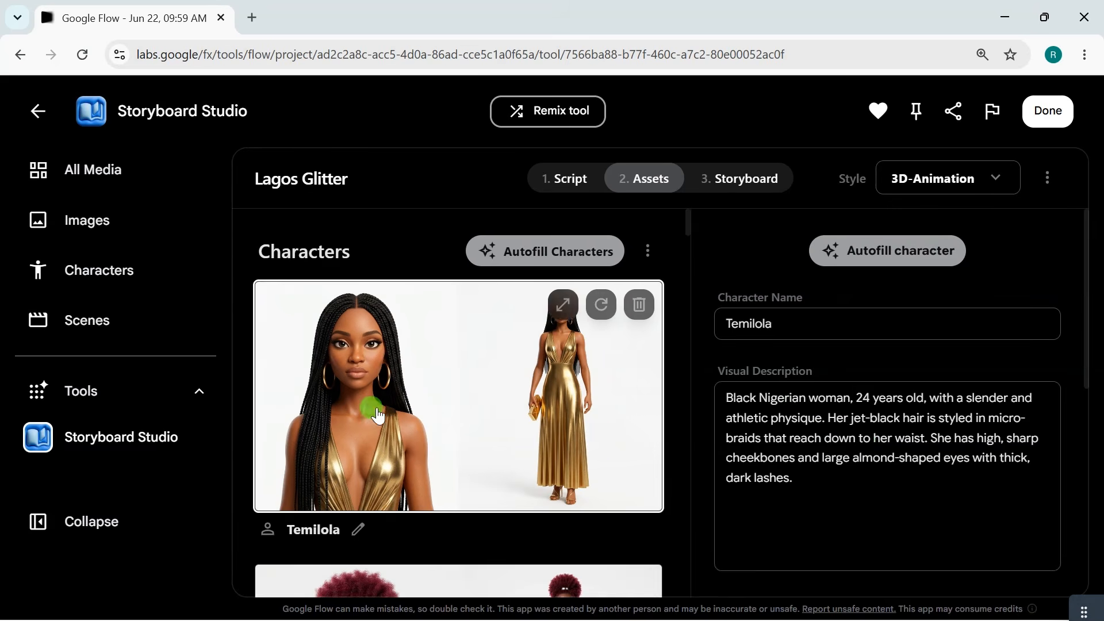
{"action": "left_click_drag", "start_coordinate": [717, 387], "coordinate": [799, 478]}
{"action": "left_click", "coordinate": [789, 417]}
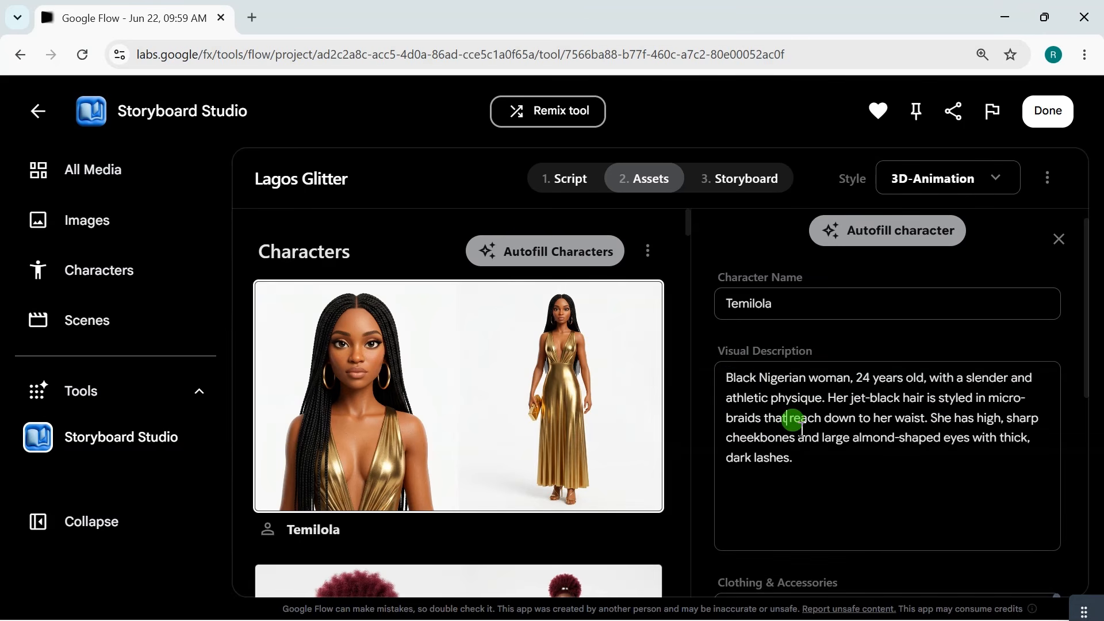
{"action": "scroll", "coordinate": [834, 373], "scroll_direction": "down", "scroll_amount": 3}
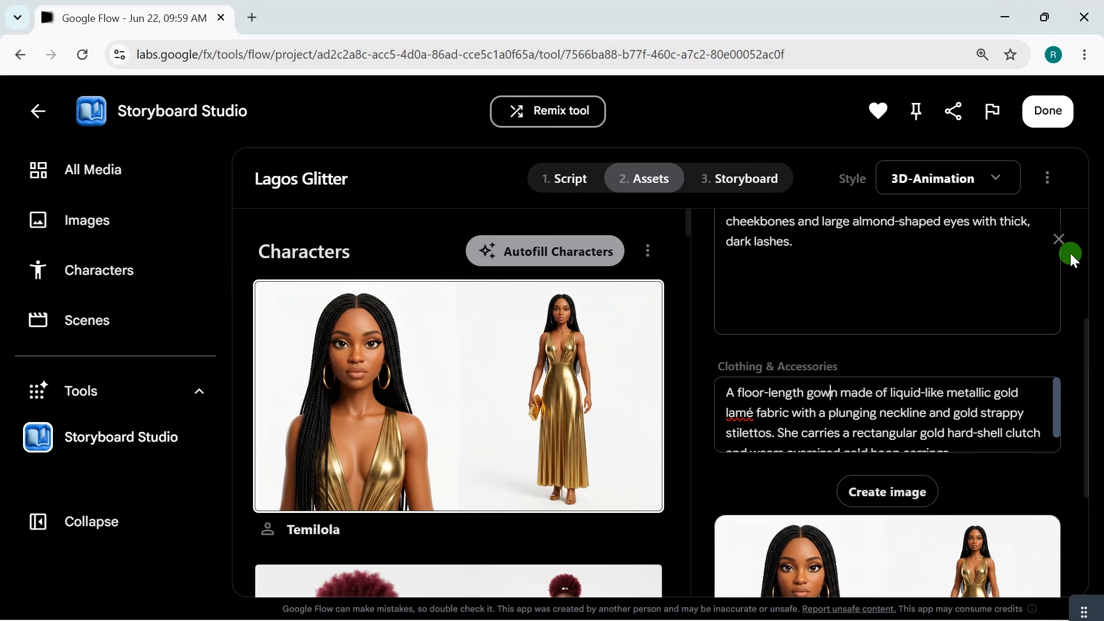
{"action": "left_click", "coordinate": [1060, 239]}
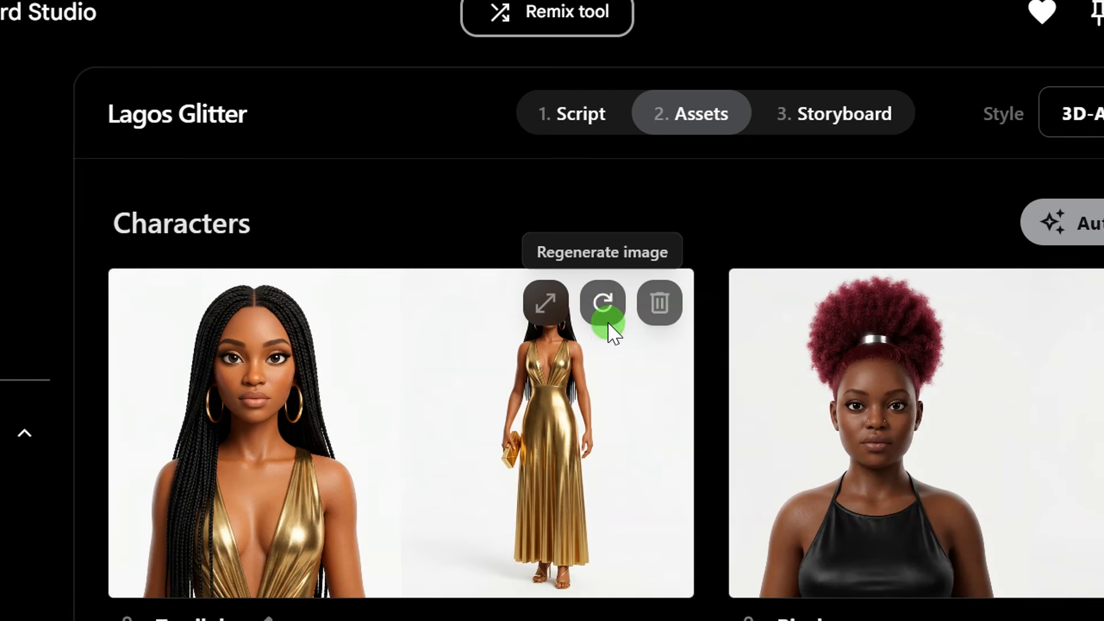
Look back over the generated character and location images, including Redemption Chapel, Parish Office and Club Xana.
{"action": "scroll", "coordinate": [624, 397], "scroll_direction": "down", "scroll_amount": 5}
{"action": "scroll", "coordinate": [625, 397], "scroll_direction": "down", "scroll_amount": 20}
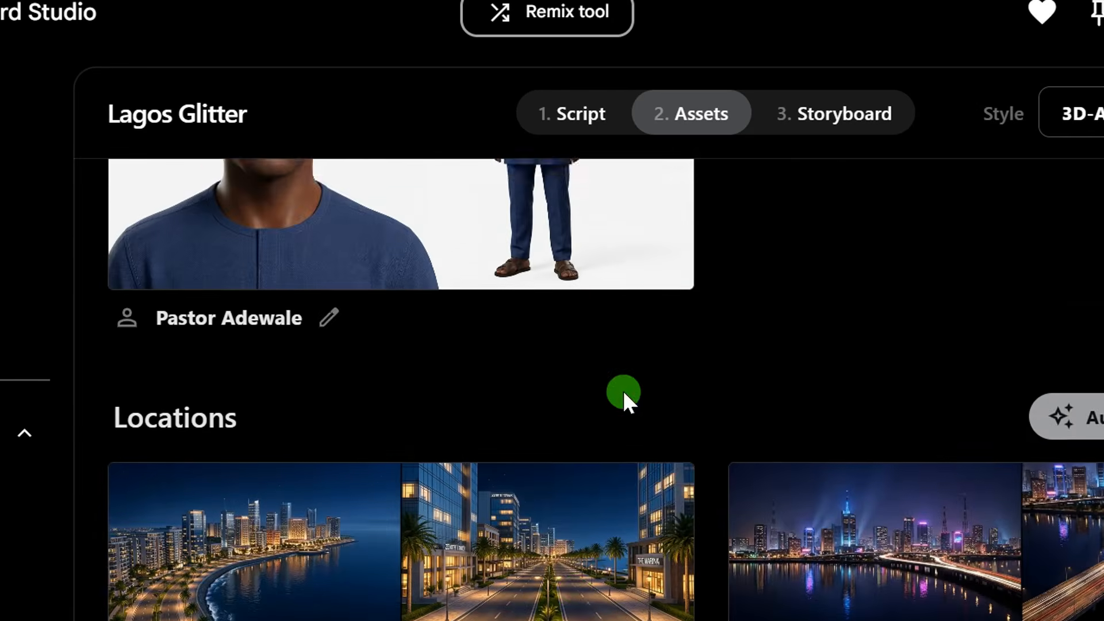
{"action": "scroll", "coordinate": [582, 451], "scroll_direction": "down", "scroll_amount": 15}
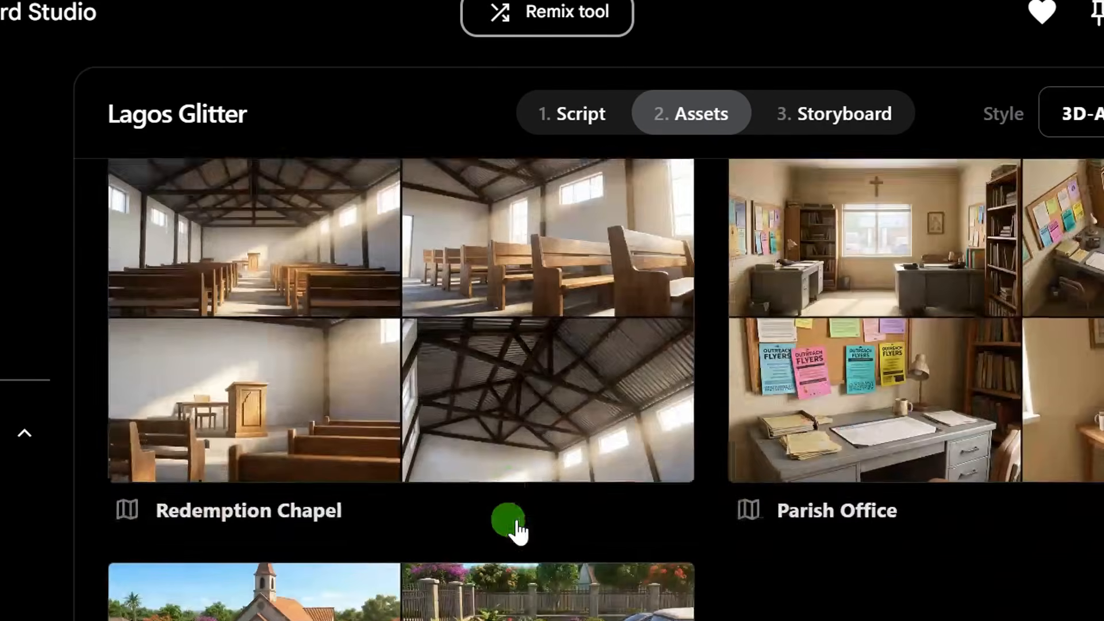
{"action": "scroll", "coordinate": [564, 451], "scroll_direction": "up", "scroll_amount": 20}
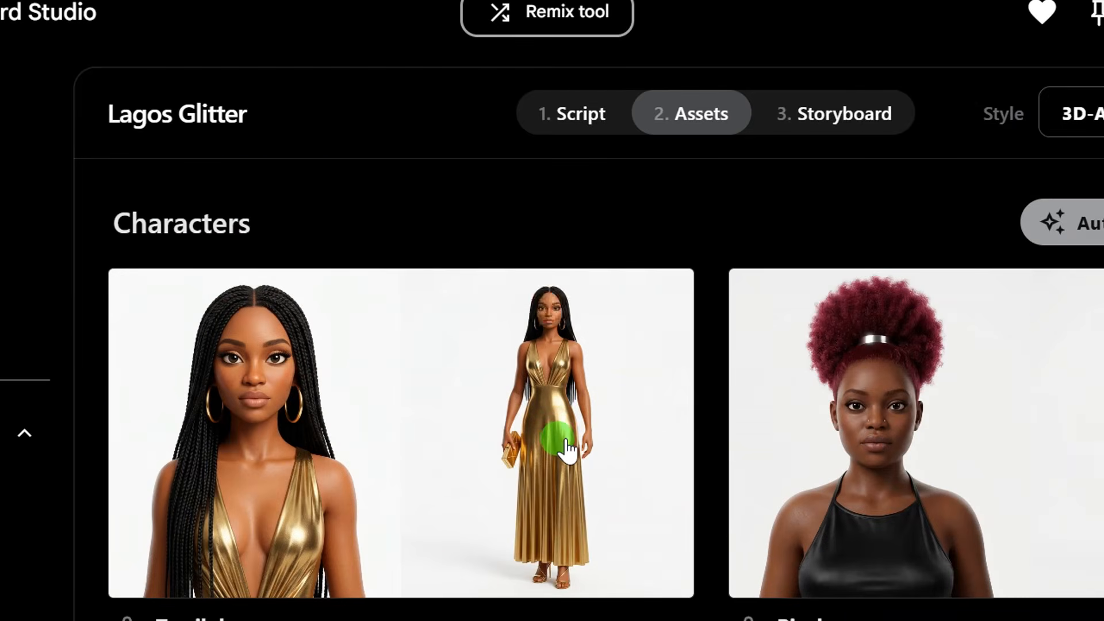
{"action": "mouse_move", "coordinate": [569, 449]}
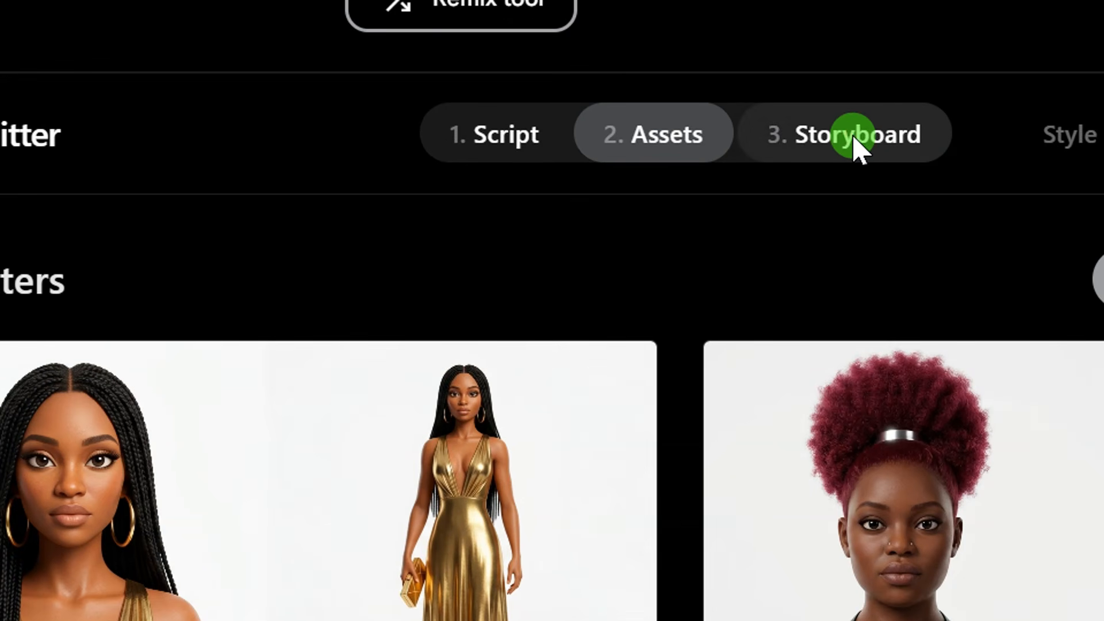
Open the Lagos Glitter storyboard and examine the empty shot frames of Scene 01 and Scene 02.
{"action": "left_click", "coordinate": [857, 143]}
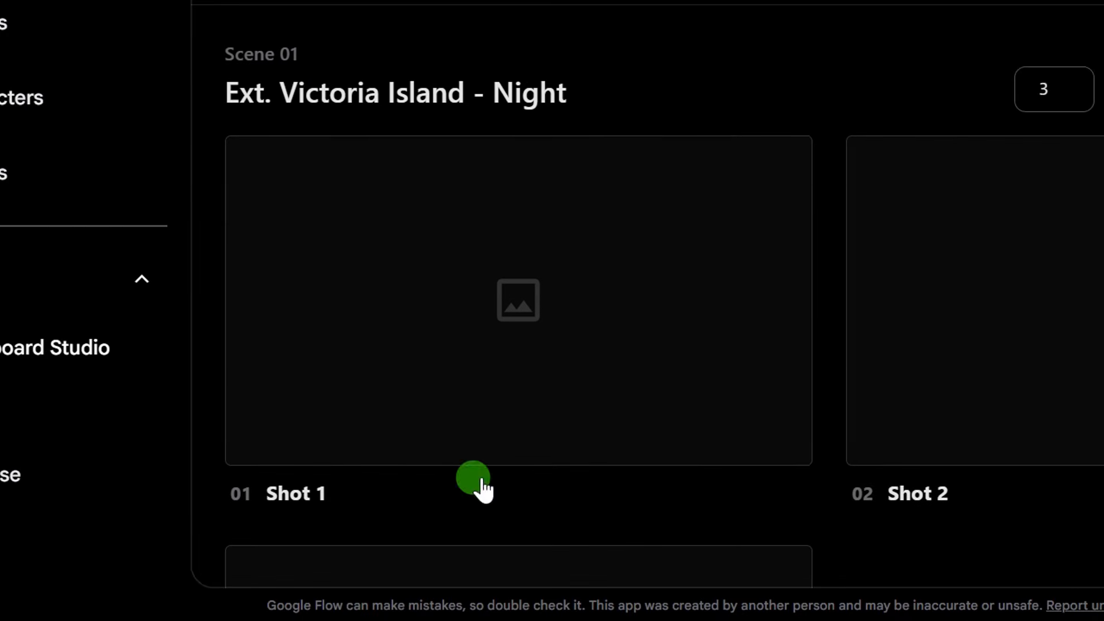
{"action": "scroll", "coordinate": [838, 419], "scroll_direction": "down", "scroll_amount": 6}
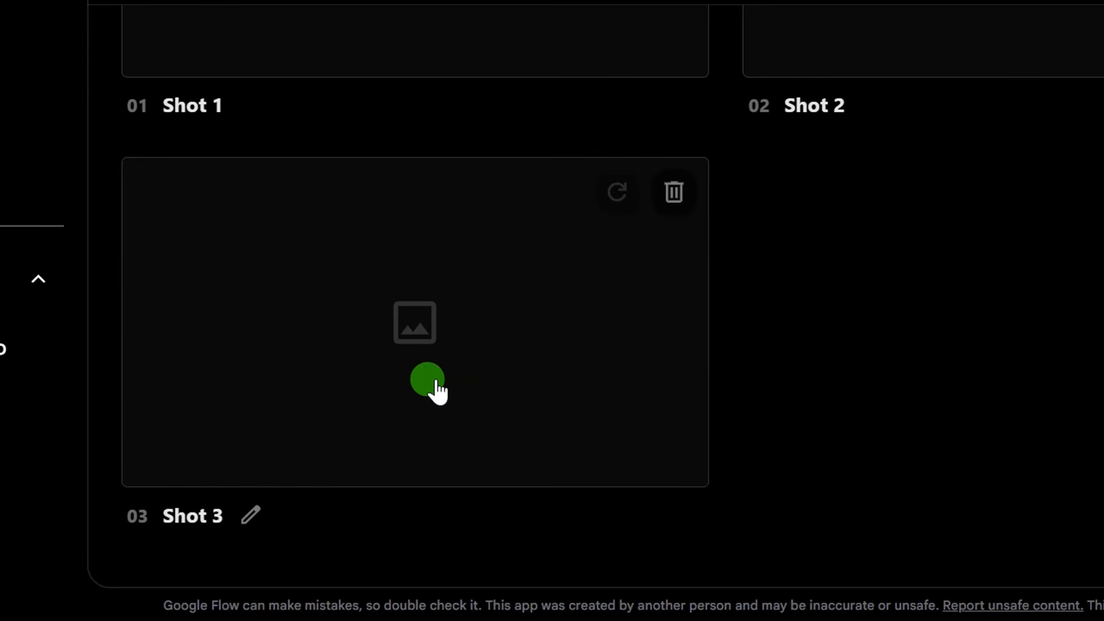
{"action": "scroll", "coordinate": [328, 381], "scroll_direction": "down", "scroll_amount": 10}
{"action": "scroll", "coordinate": [328, 370], "scroll_direction": "up", "scroll_amount": 4}
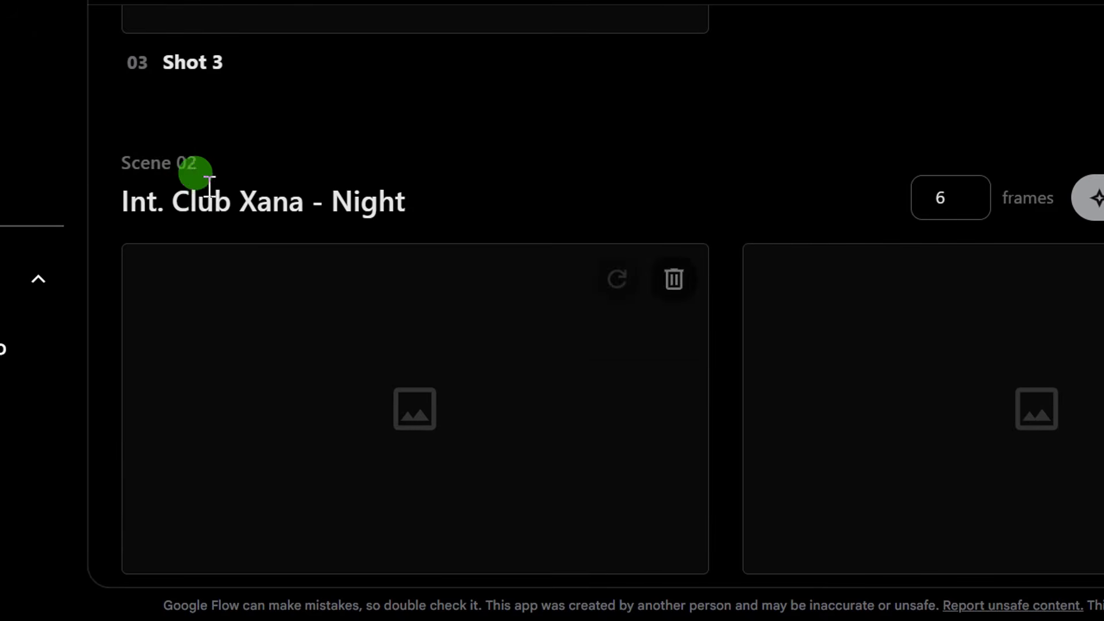
{"action": "scroll", "coordinate": [222, 230], "scroll_direction": "down", "scroll_amount": 2}
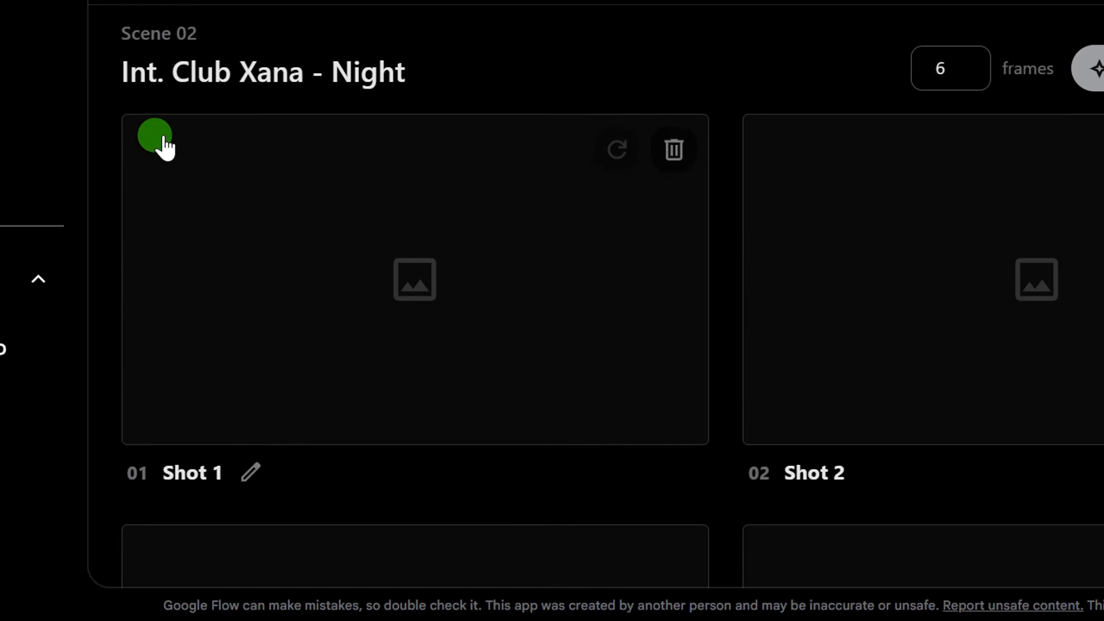
{"action": "scroll", "coordinate": [668, 329], "scroll_direction": "up", "scroll_amount": 12}
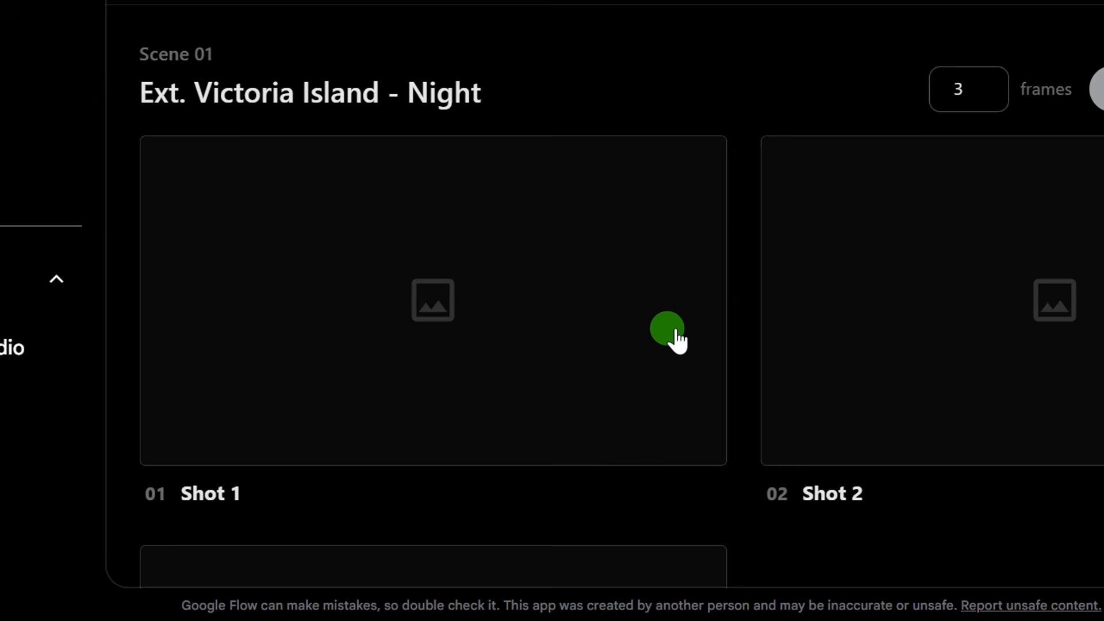
{"action": "scroll", "coordinate": [676, 335], "scroll_direction": "down", "scroll_amount": 5}
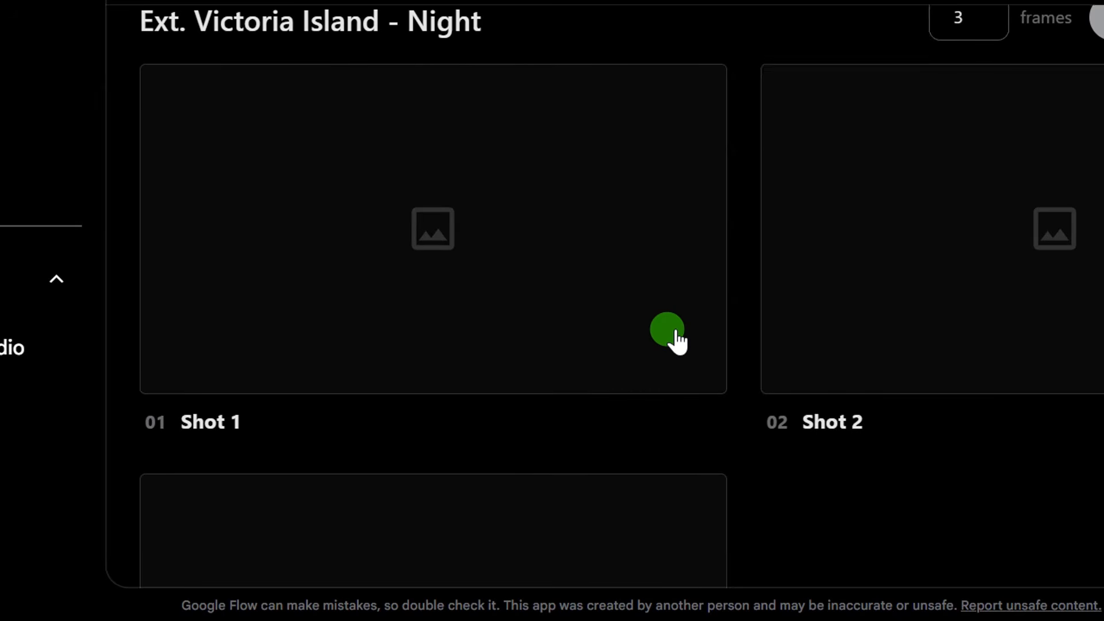
{"action": "scroll", "coordinate": [676, 335], "scroll_direction": "up", "scroll_amount": 5}
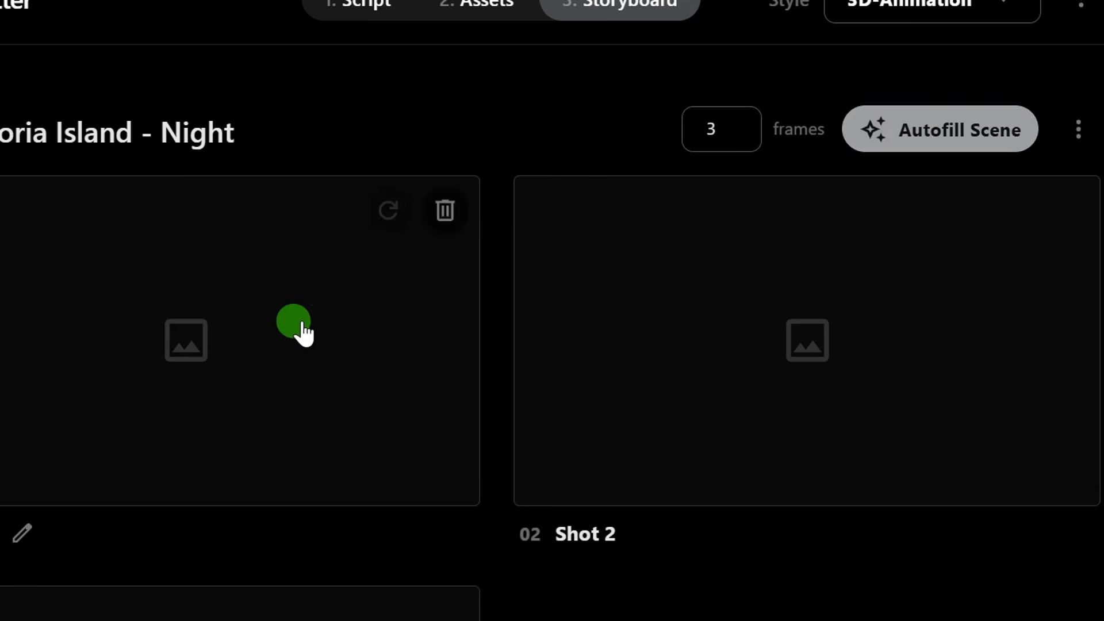
Check Shot 1's details in Scene 01, close them, and autofill the Ext. Victoria Island - Night scene with 3 frames.
{"action": "left_click", "coordinate": [190, 337]}
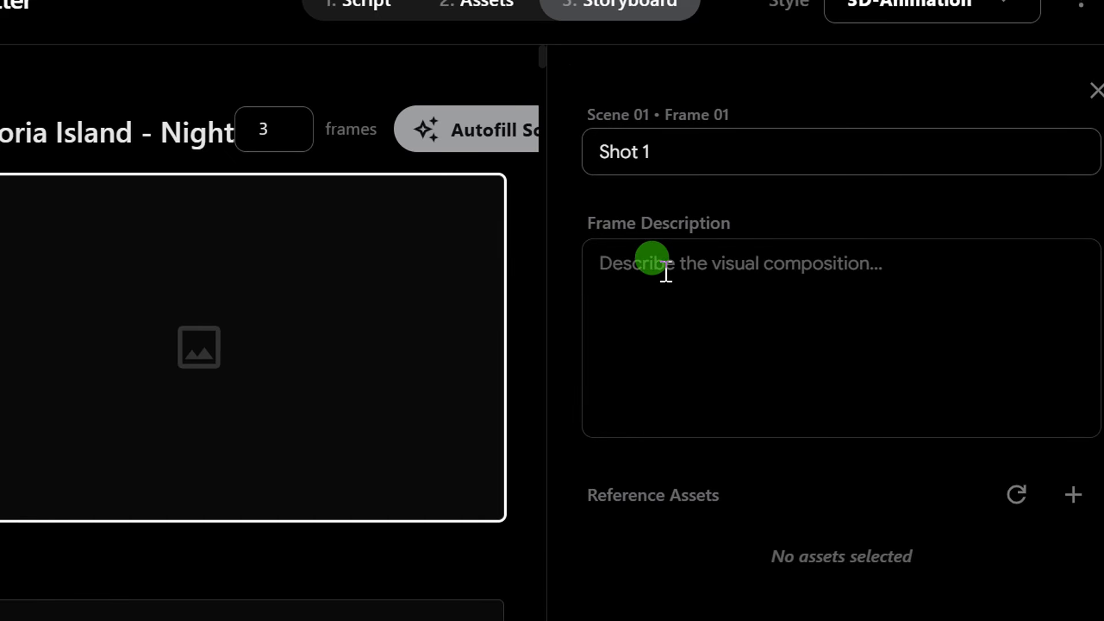
{"action": "left_click", "coordinate": [1039, 92]}
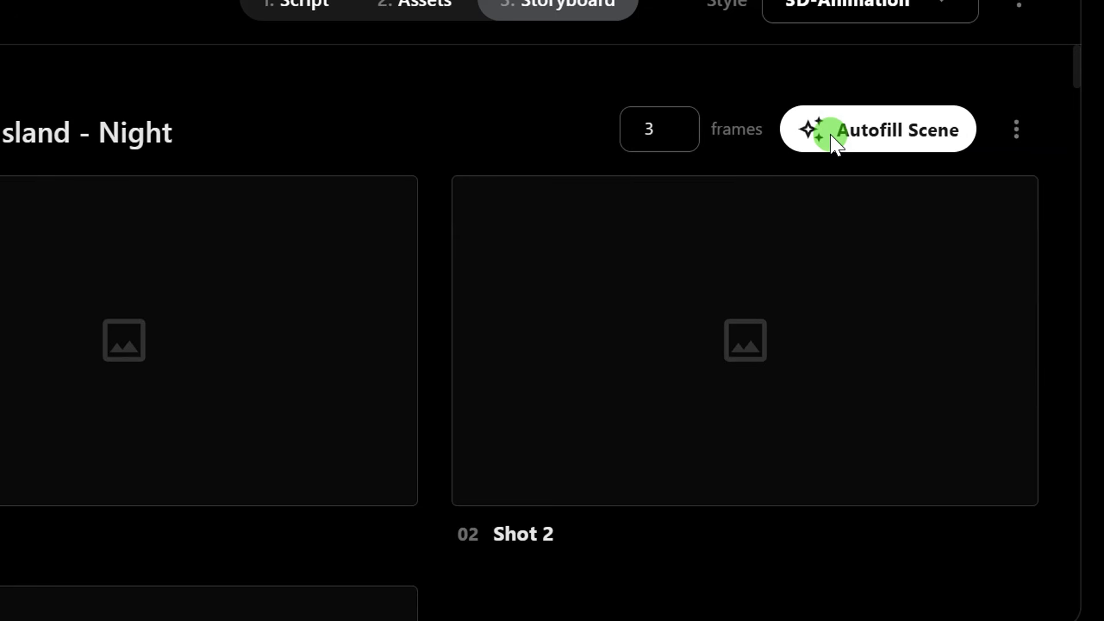
{"action": "left_click", "coordinate": [832, 138]}
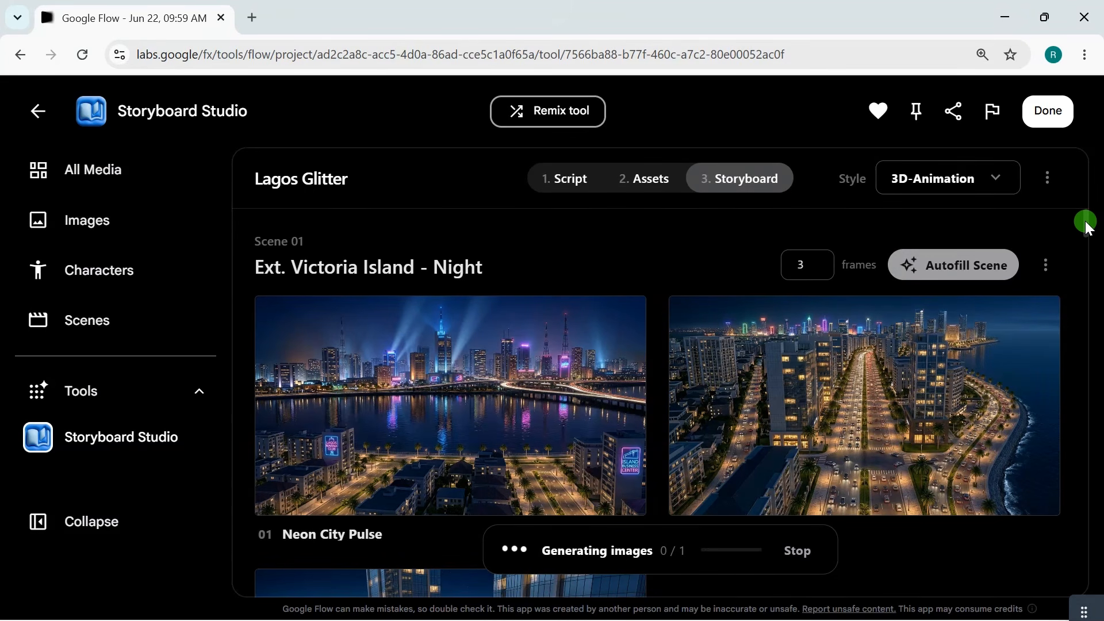
Review the generated storyboard frames scene by scene, from Victoria Island through Club Xana to Chief's Private Lounge.
{"action": "left_click_drag", "start_coordinate": [303, 238], "coordinate": [254, 241]}
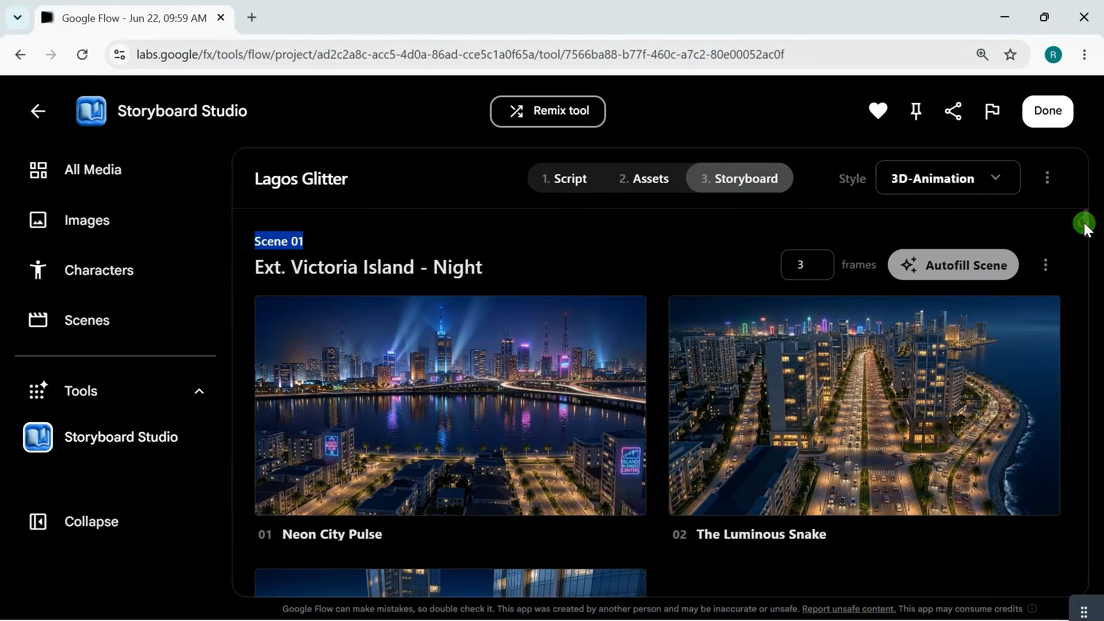
{"action": "left_click_drag", "start_coordinate": [1086, 229], "coordinate": [1092, 276]}
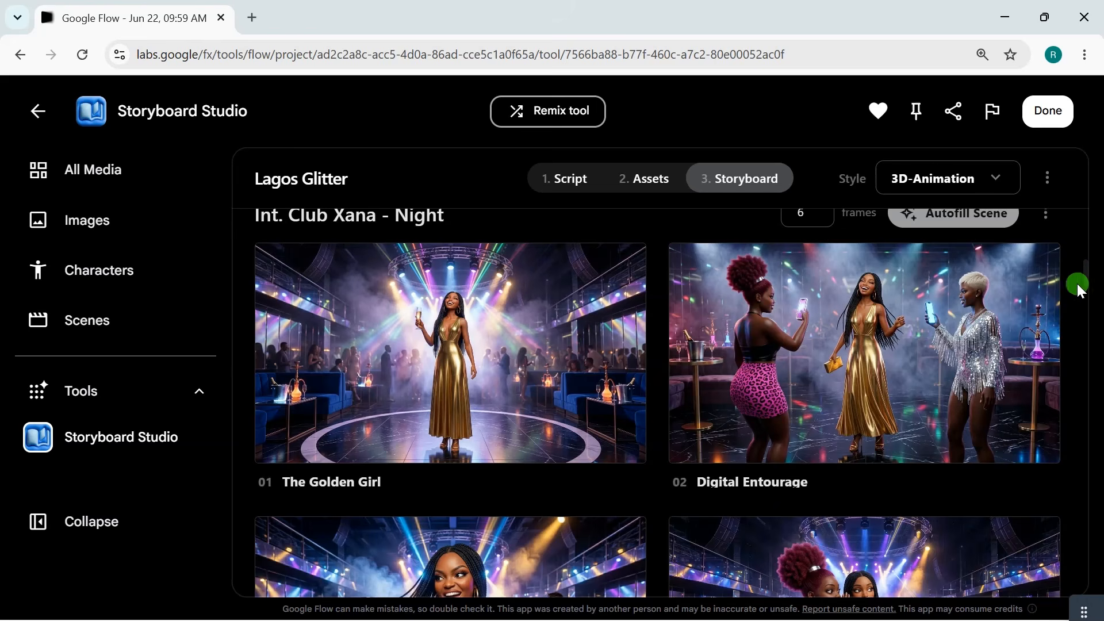
{"action": "left_click_drag", "start_coordinate": [1089, 277], "coordinate": [1091, 348]}
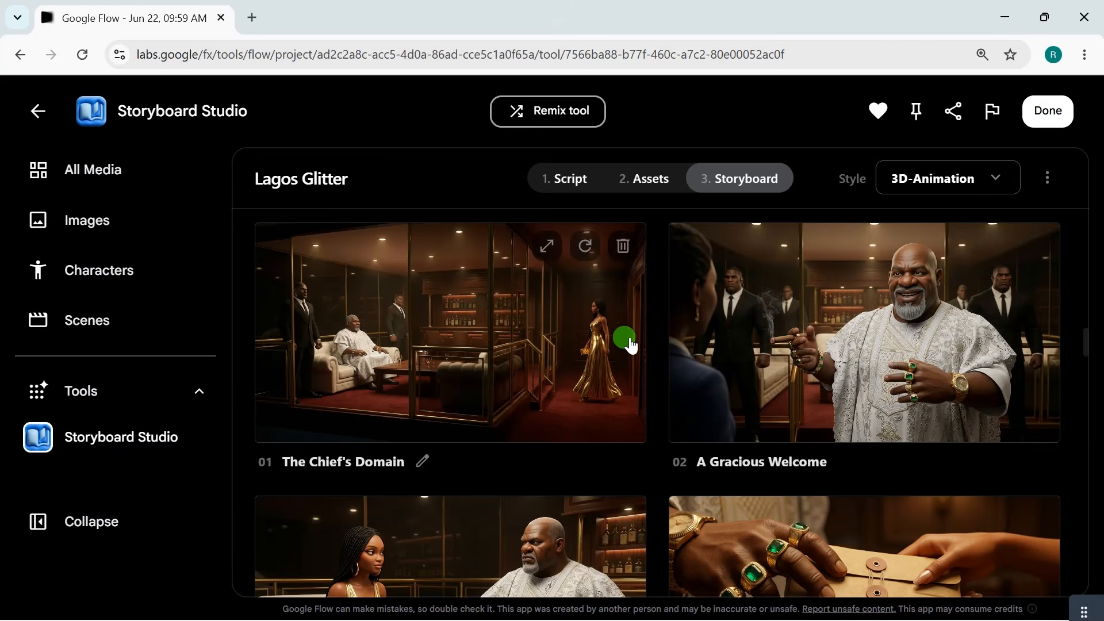
{"action": "scroll", "coordinate": [628, 348], "scroll_direction": "up", "scroll_amount": 1}
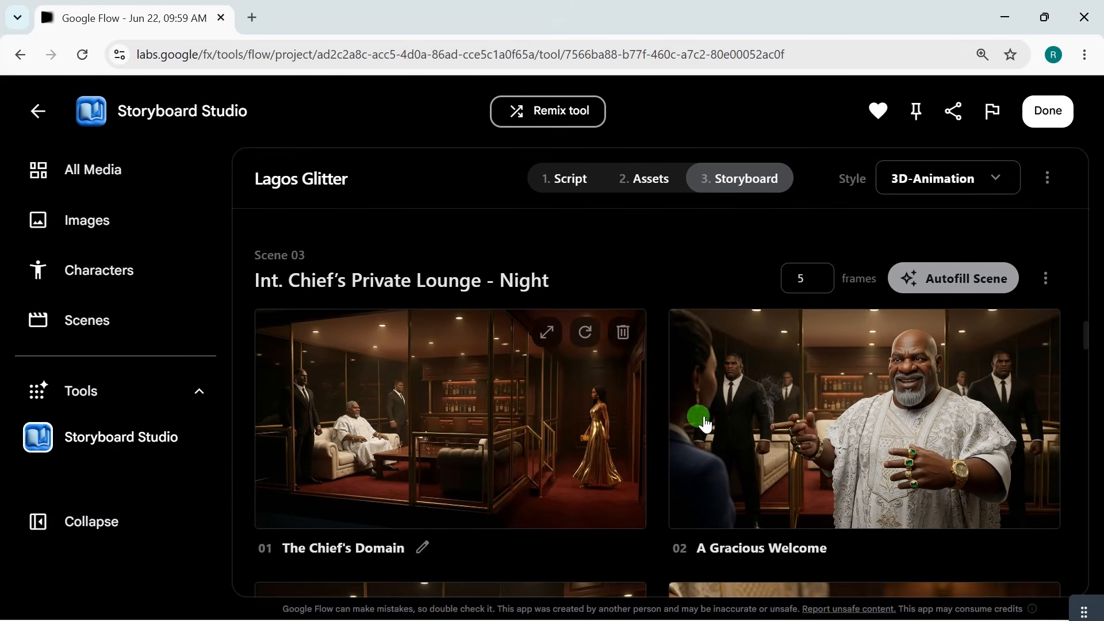
{"action": "left_click_drag", "start_coordinate": [1084, 346], "coordinate": [1093, 359]}
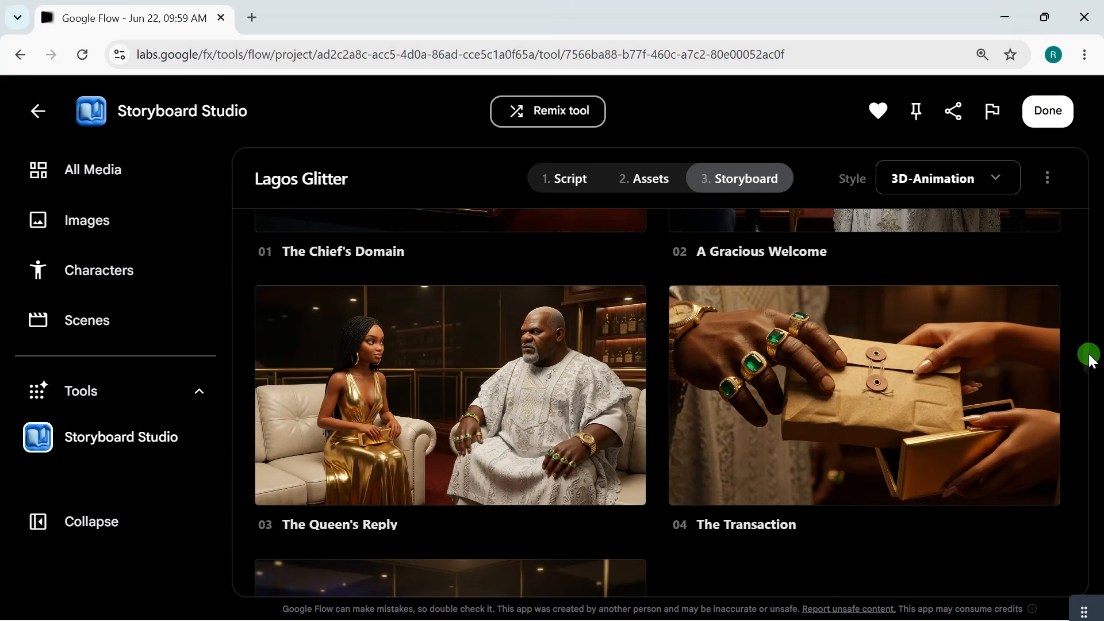
{"action": "left_click_drag", "start_coordinate": [1091, 360], "coordinate": [602, 233]}
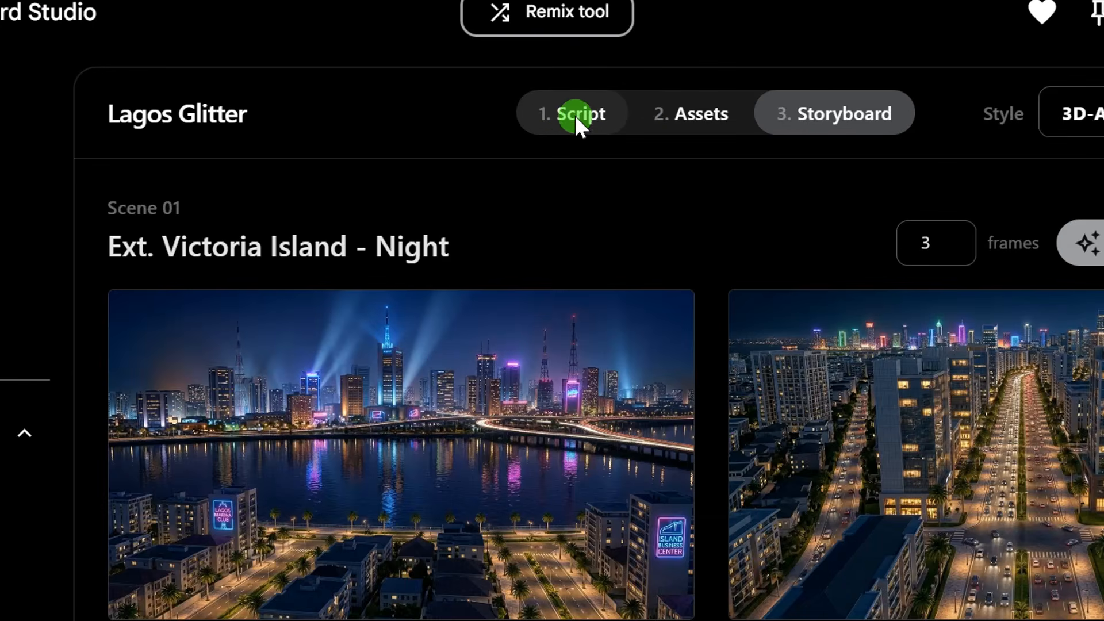
Open the Lagos Glitter script and copy its text from the Ext. Victoria Island heading to the closing fade to black.
{"action": "left_click", "coordinate": [580, 121]}
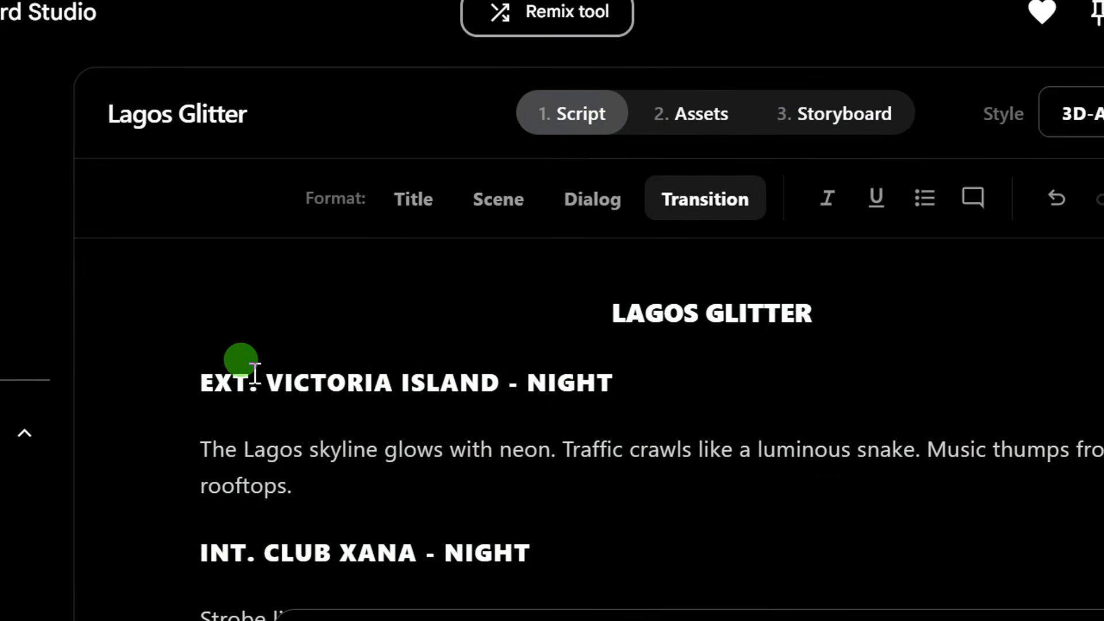
{"action": "left_click_drag", "start_coordinate": [203, 377], "coordinate": [343, 484]}
{"action": "scroll", "coordinate": [342, 483], "scroll_direction": "down", "scroll_amount": 15}
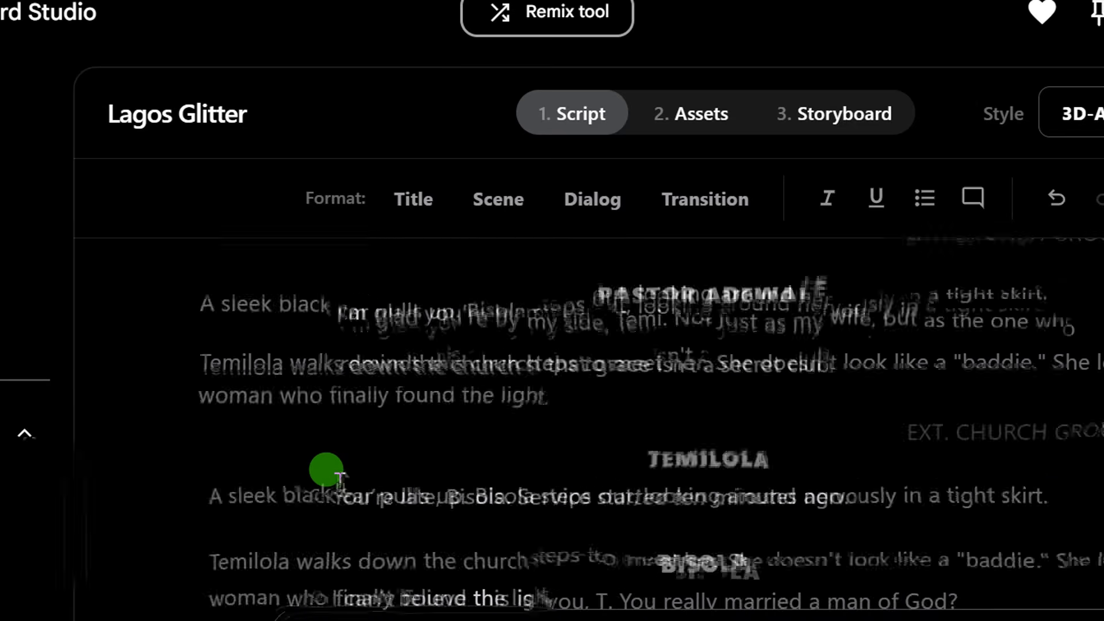
{"action": "left_click", "coordinate": [347, 482], "text": "shift"}
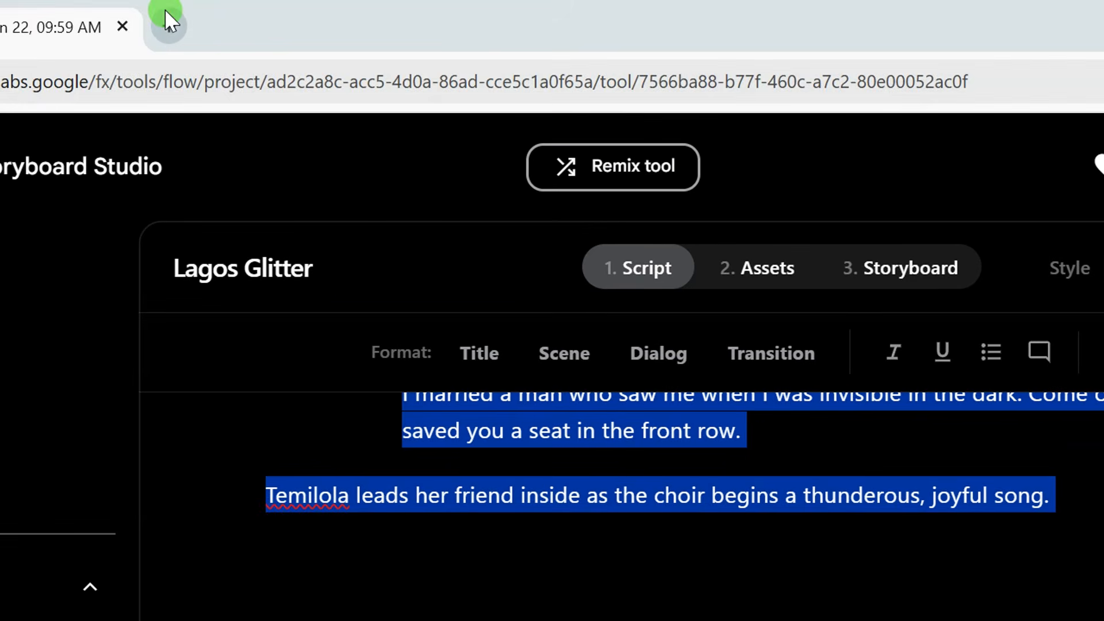
Open Google Docs in a new browser tab, create a blank document, and paste the copied script into it.
{"action": "left_click", "coordinate": [165, 15]}
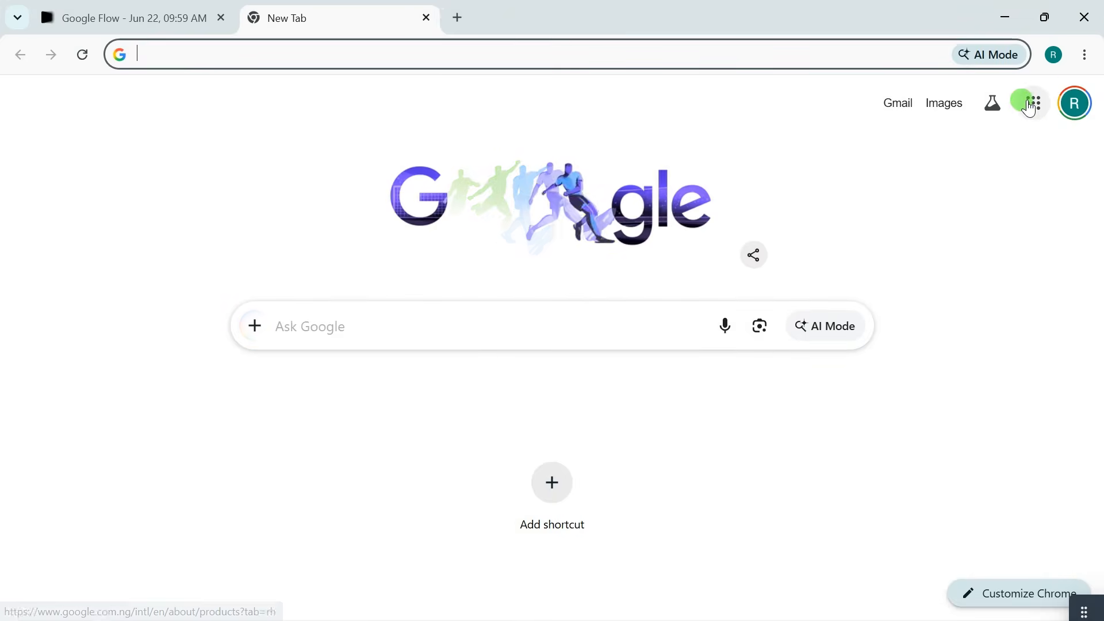
{"action": "left_click", "coordinate": [1035, 109]}
{"action": "scroll", "coordinate": [1038, 522], "scroll_direction": "down", "scroll_amount": 4}
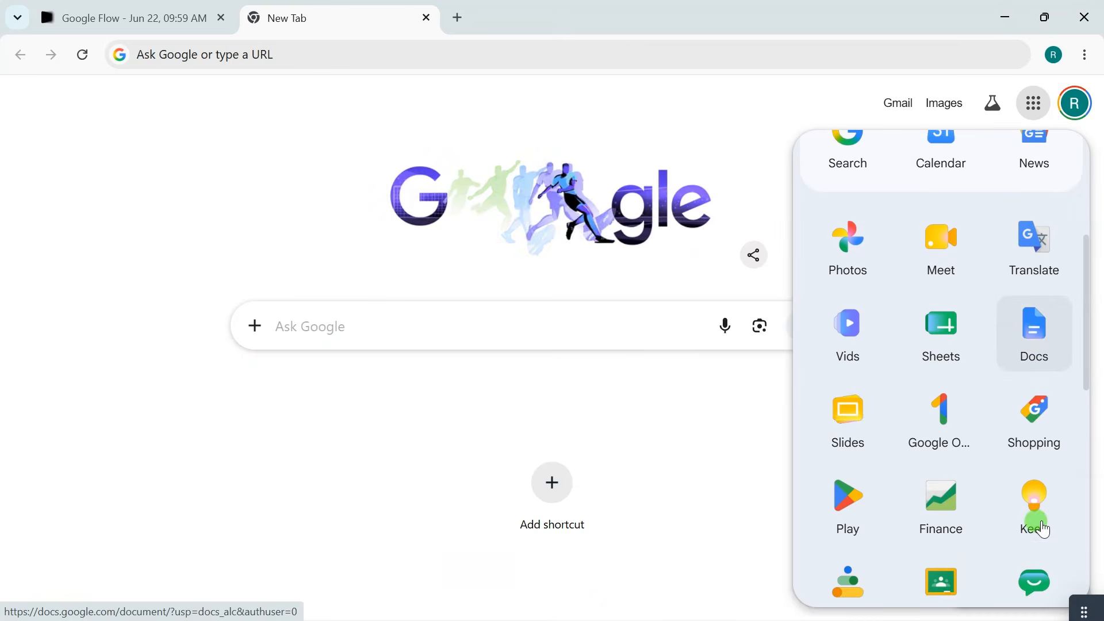
{"action": "left_click", "coordinate": [1042, 340]}
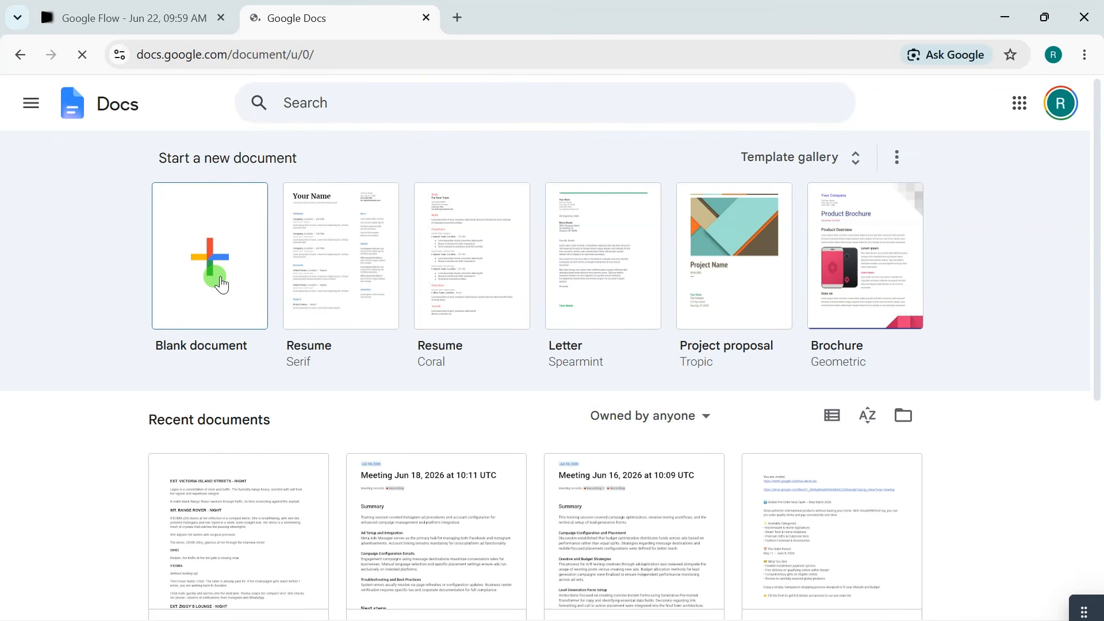
{"action": "left_click", "coordinate": [222, 285]}
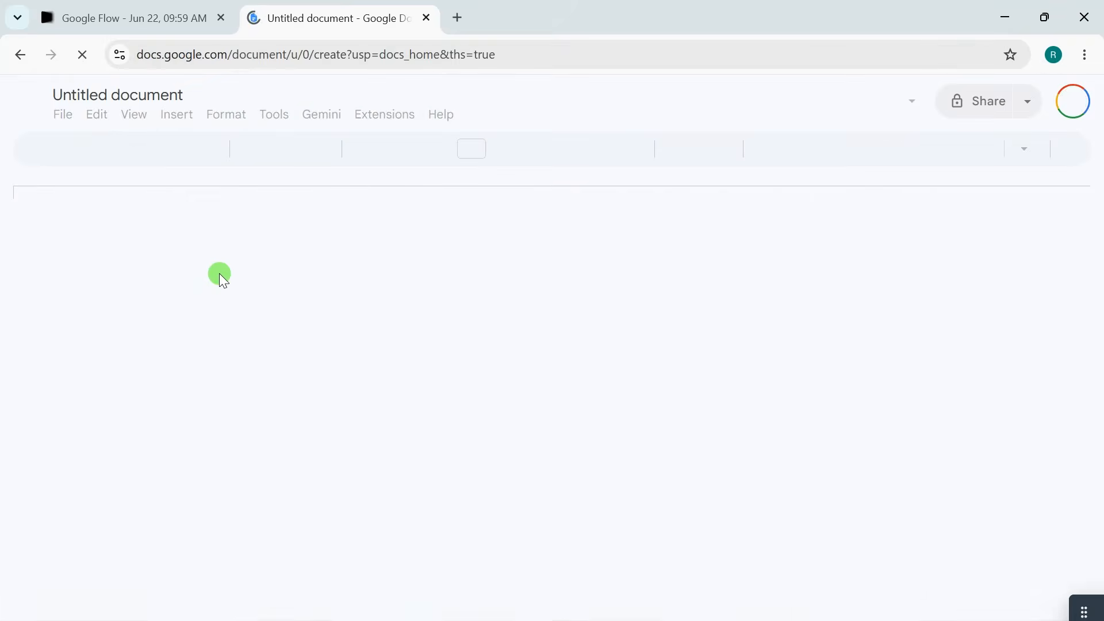
Select the Club Xana scene's dialogue in the document, from "If the bottle isn't sparkling" to "VIP table!".
{"action": "left_click", "coordinate": [319, 398]}
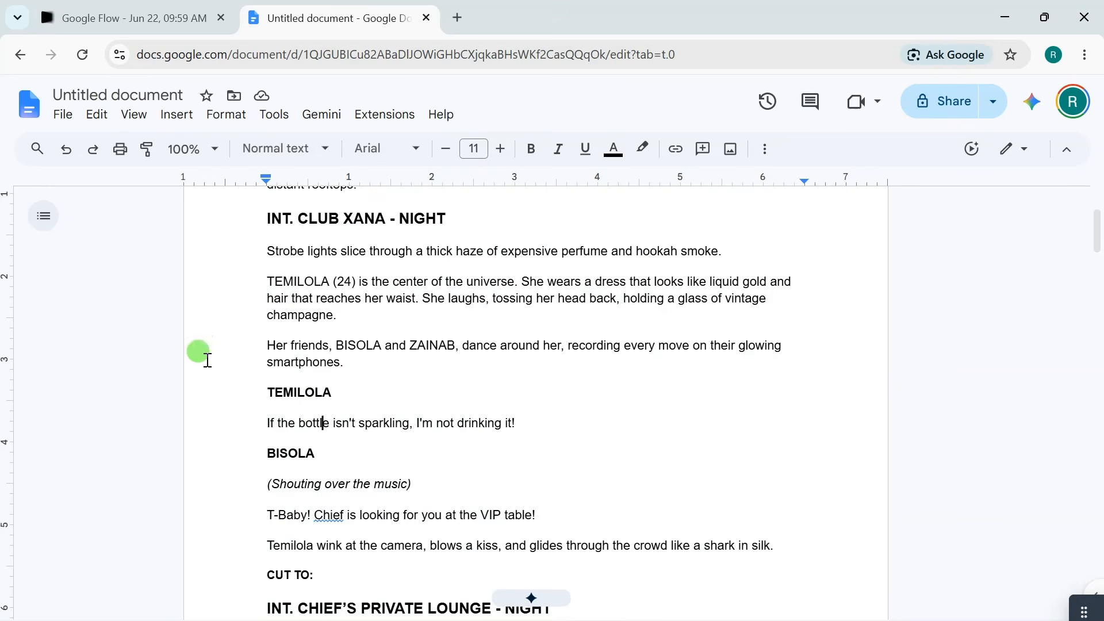
{"action": "left_click", "coordinate": [281, 392]}
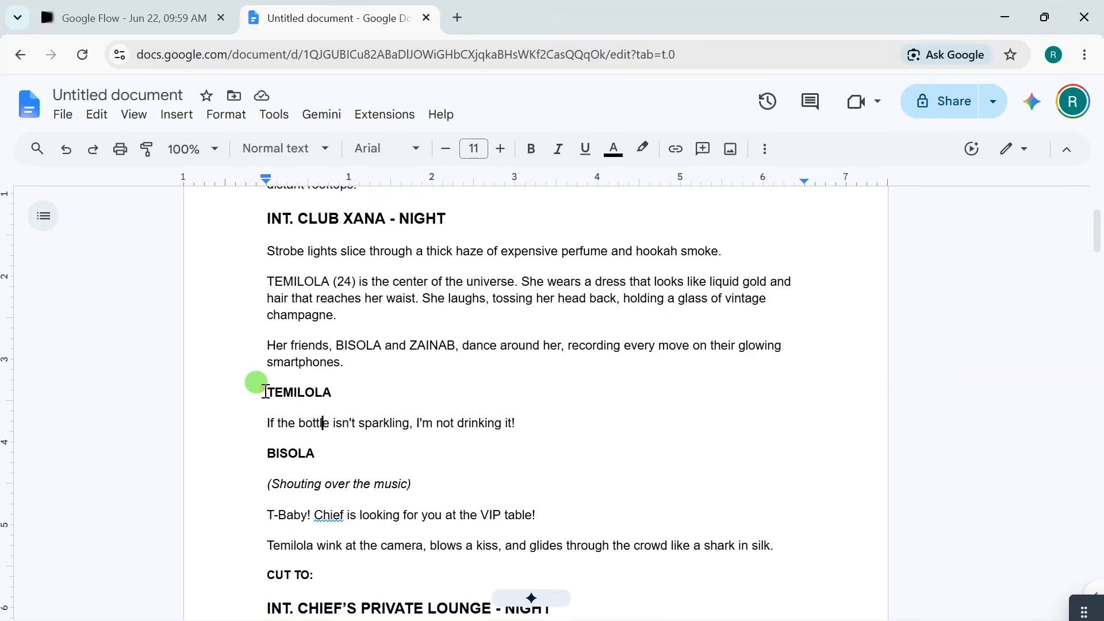
{"action": "left_click_drag", "start_coordinate": [265, 392], "coordinate": [751, 532]}
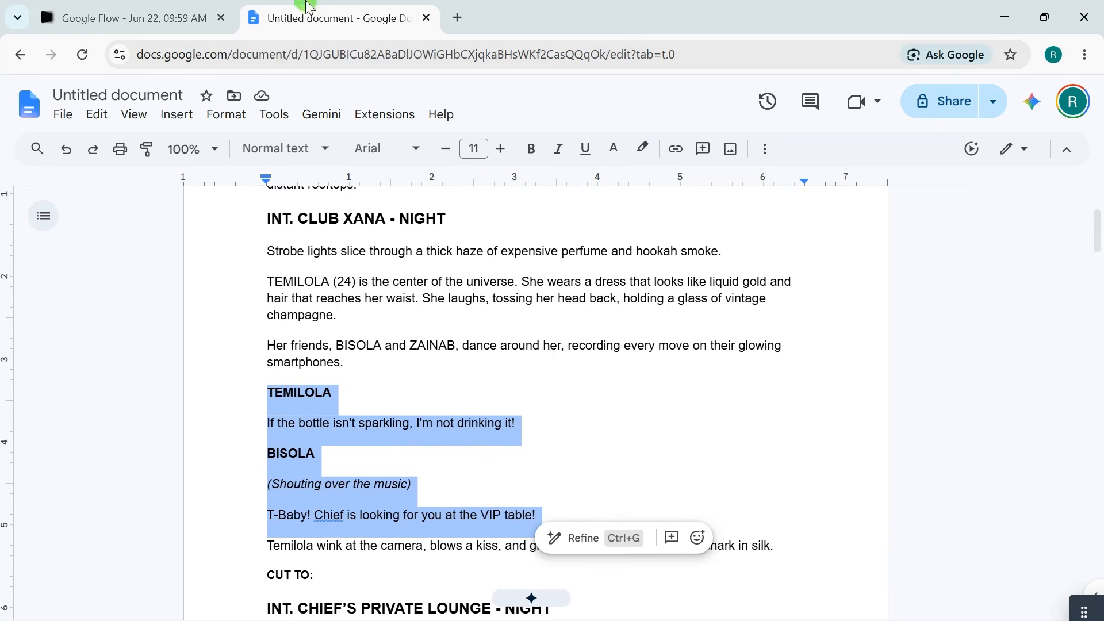
Switch back to Google Flow and return from the script to the Lagos Glitter storyboard.
{"action": "left_click", "coordinate": [124, 8]}
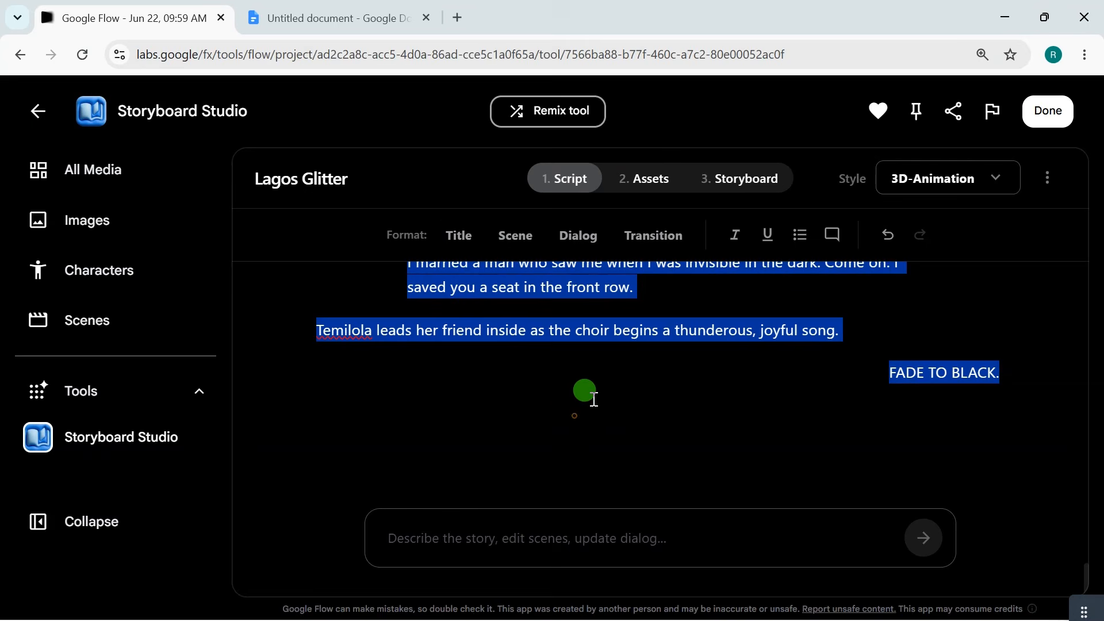
{"action": "scroll", "coordinate": [863, 278], "scroll_direction": "up", "scroll_amount": 10}
{"action": "left_click", "coordinate": [736, 185]}
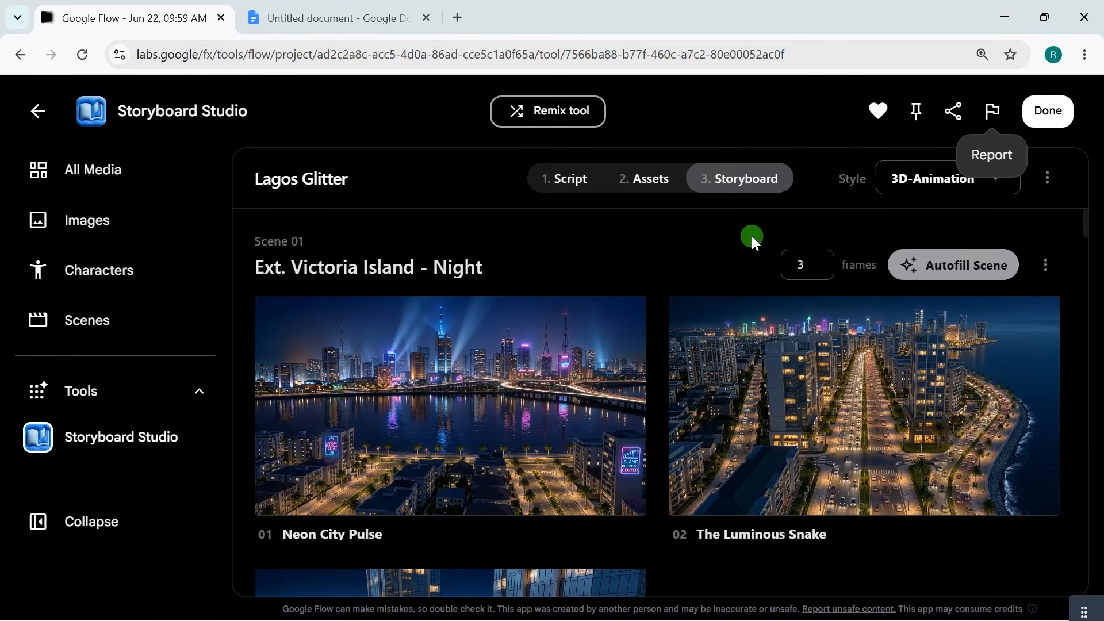
Finish the Storyboard Studio session, open all of the project's media, and look through the generated frames.
{"action": "left_click", "coordinate": [1048, 111]}
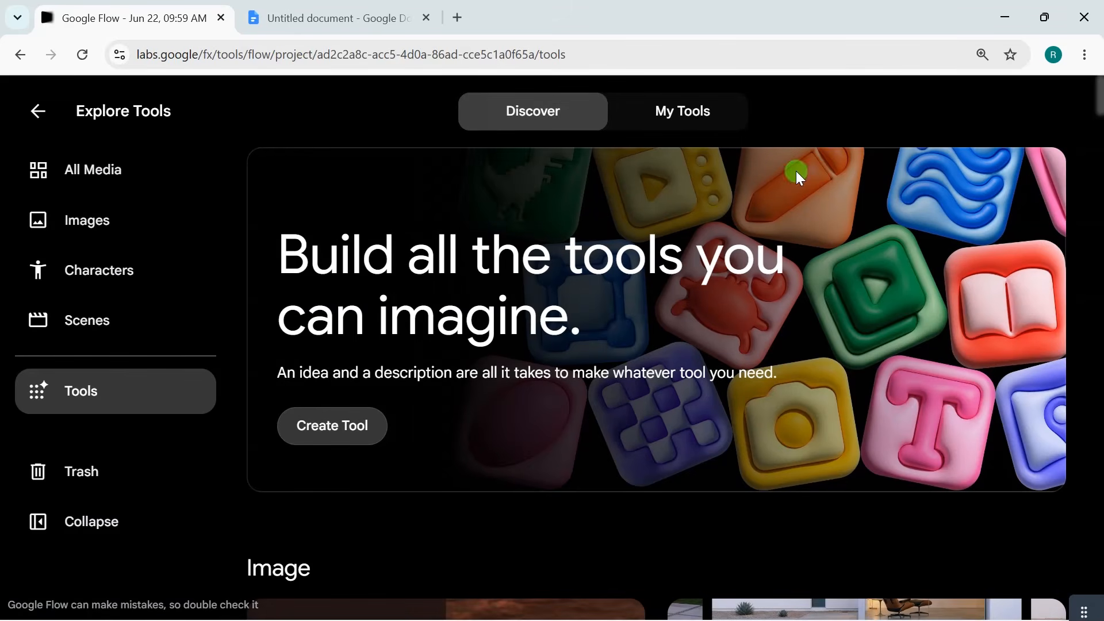
{"action": "left_click", "coordinate": [122, 183]}
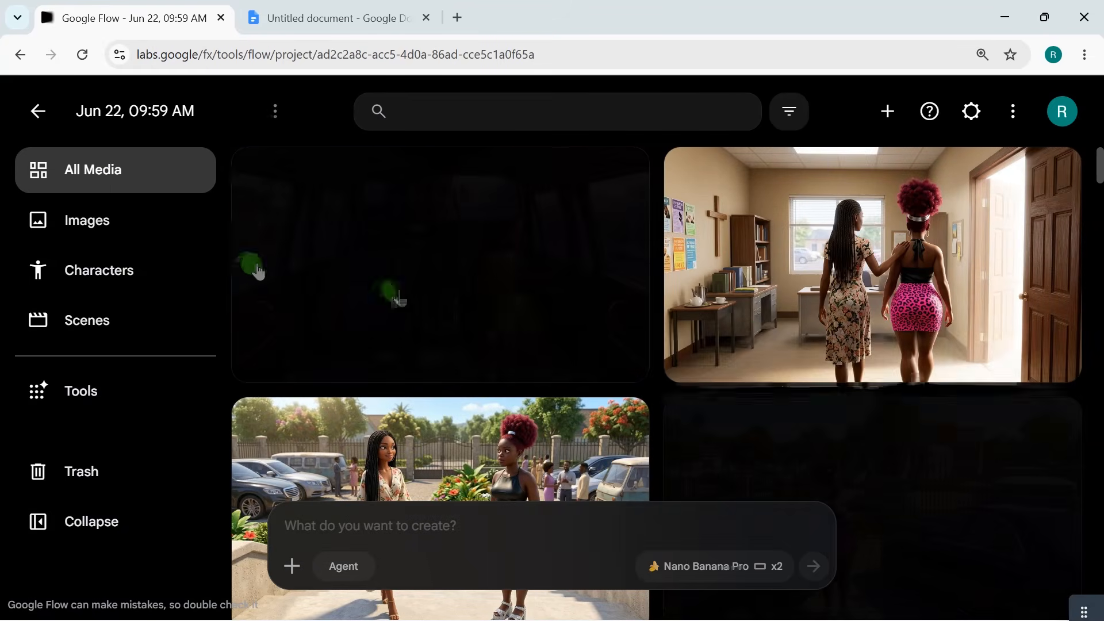
{"action": "scroll", "coordinate": [667, 339], "scroll_direction": "down", "scroll_amount": 10}
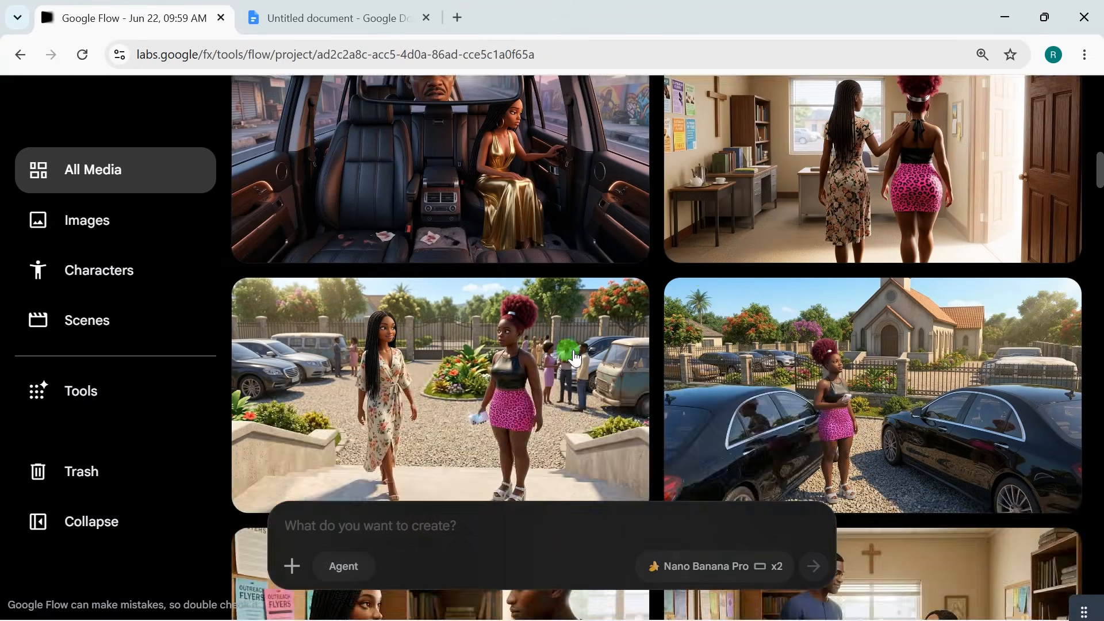
{"action": "scroll", "coordinate": [571, 368], "scroll_direction": "down", "scroll_amount": 10}
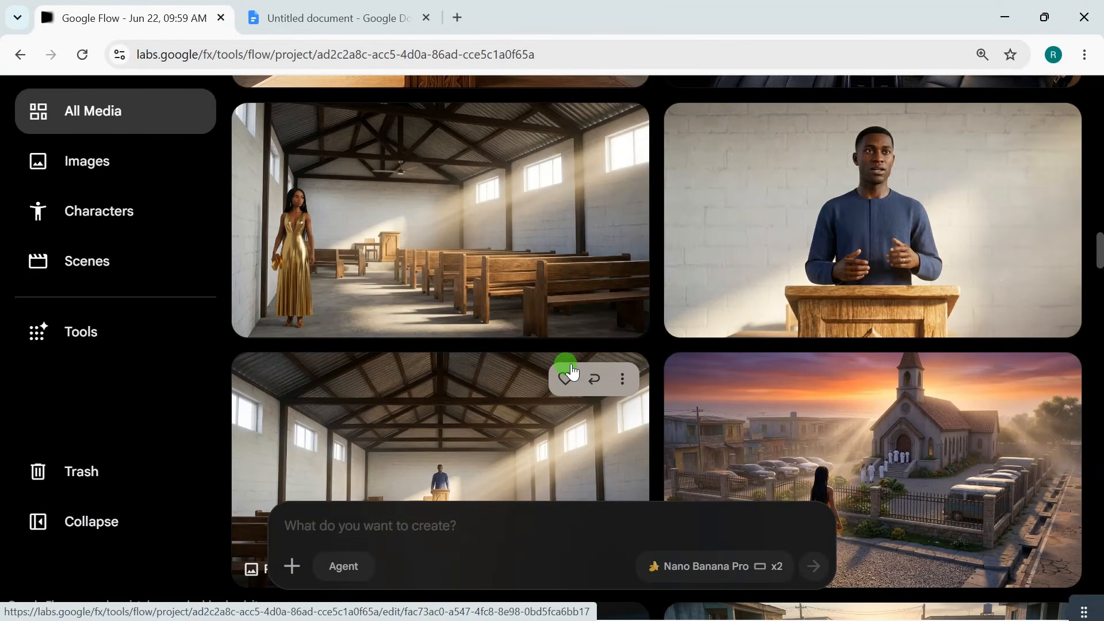
Turn on Agent mode and submit a prompt to animate the scenes following the story and its dialogue, from scene 1 to the last scene.
{"action": "scroll", "coordinate": [571, 371], "scroll_direction": "down", "scroll_amount": 10}
{"action": "scroll", "coordinate": [506, 388], "scroll_direction": "down", "scroll_amount": 10}
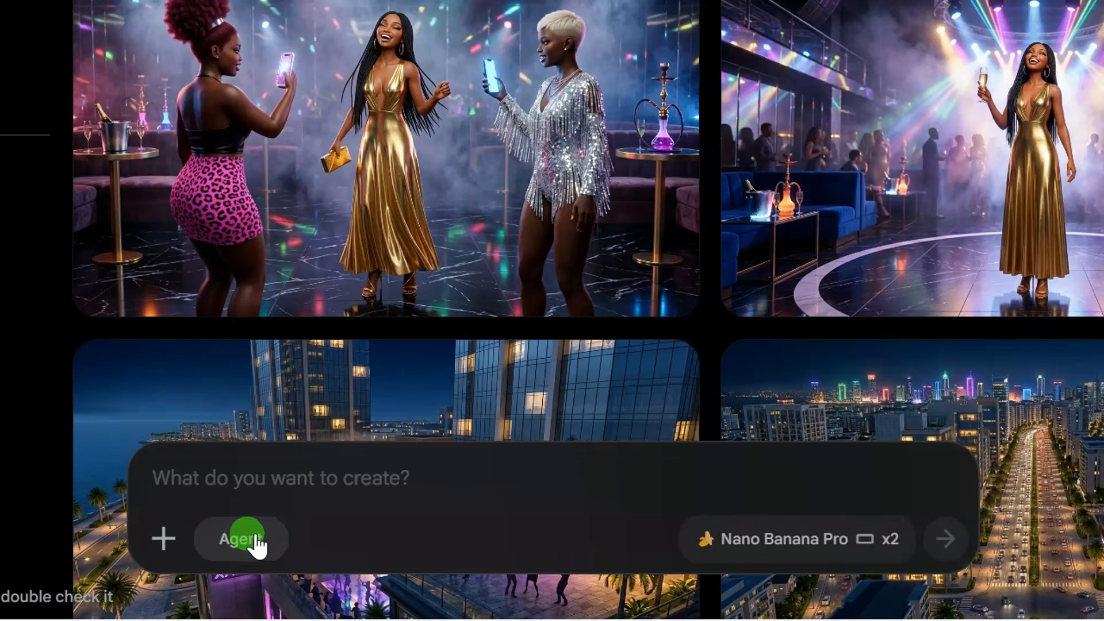
{"action": "left_click", "coordinate": [252, 543]}
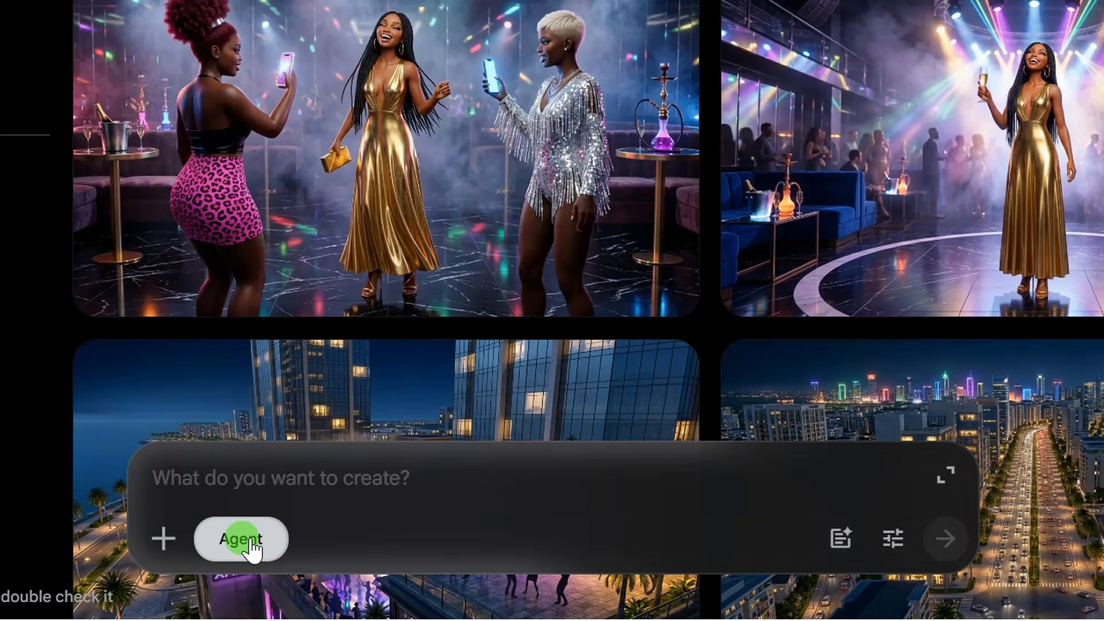
{"action": "type", "text": "Use the the story and the dialogue in it and animate the scenes accordingly, make sure you follow the how the story goes and the dialogue, starting from scene 1 to the last scene."}
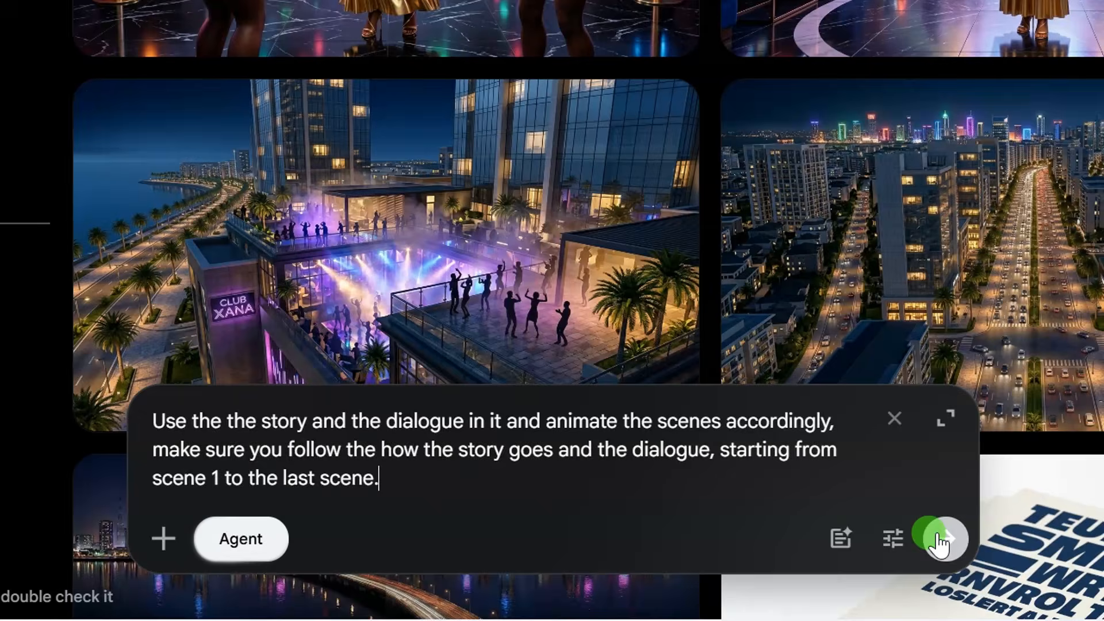
{"action": "left_click", "coordinate": [939, 538]}
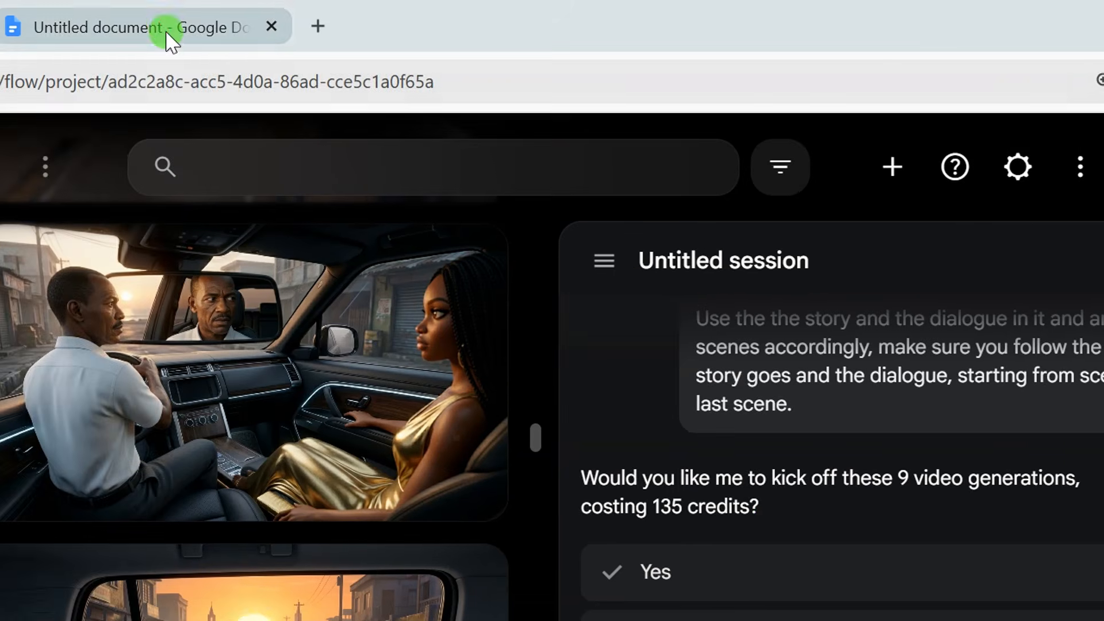
Switch to the Google Docs script, review the opening Victoria Island and Club Xana scenes, and return to Google Flow.
{"action": "left_click", "coordinate": [167, 35]}
{"action": "scroll", "coordinate": [144, 386], "scroll_direction": "down", "scroll_amount": 4}
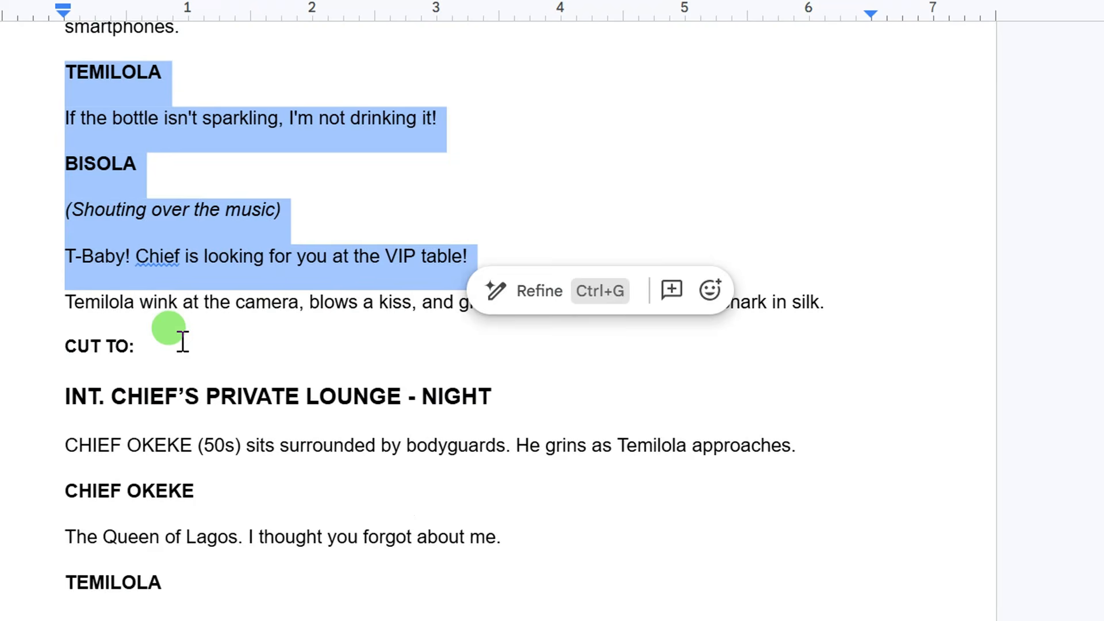
{"action": "scroll", "coordinate": [144, 380], "scroll_direction": "up", "scroll_amount": 2}
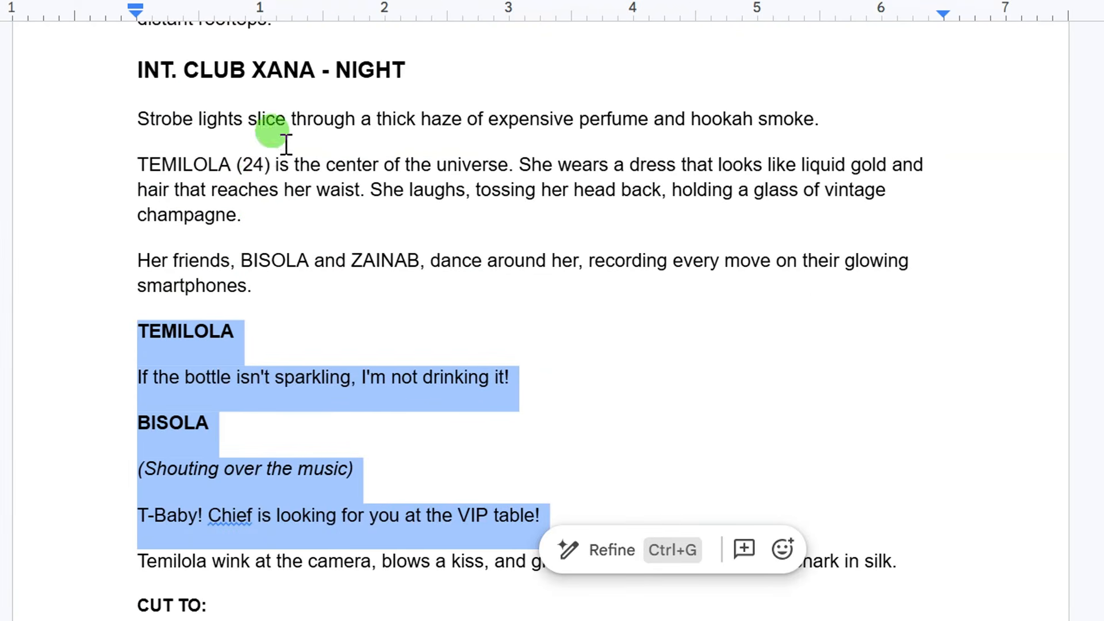
{"action": "scroll", "coordinate": [286, 144], "scroll_direction": "up", "scroll_amount": 5}
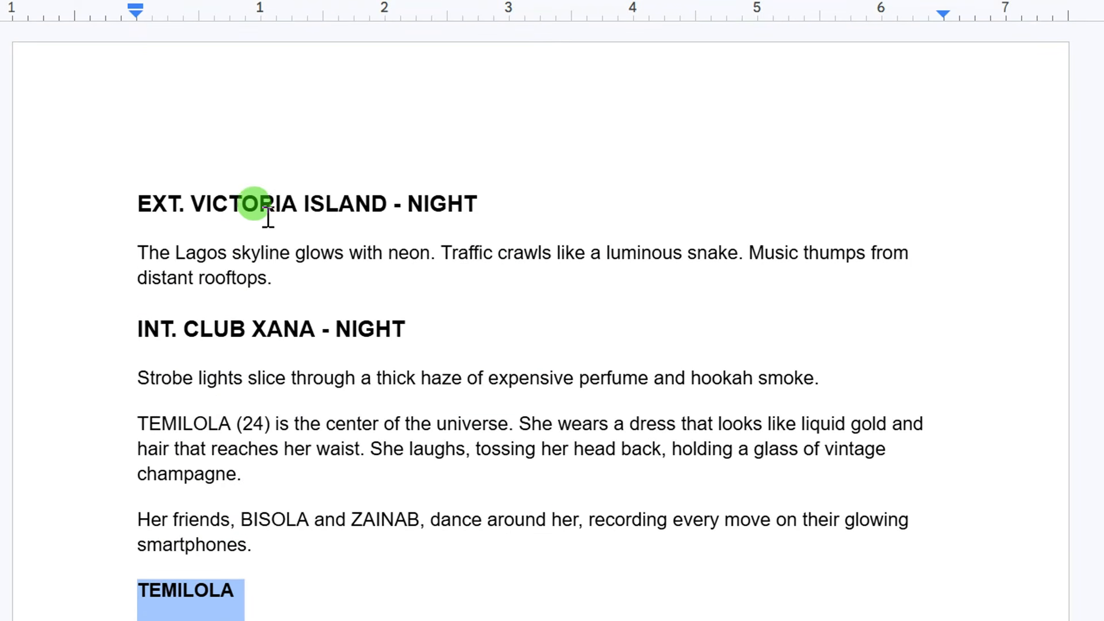
{"action": "scroll", "coordinate": [256, 218], "scroll_direction": "down", "scroll_amount": 7}
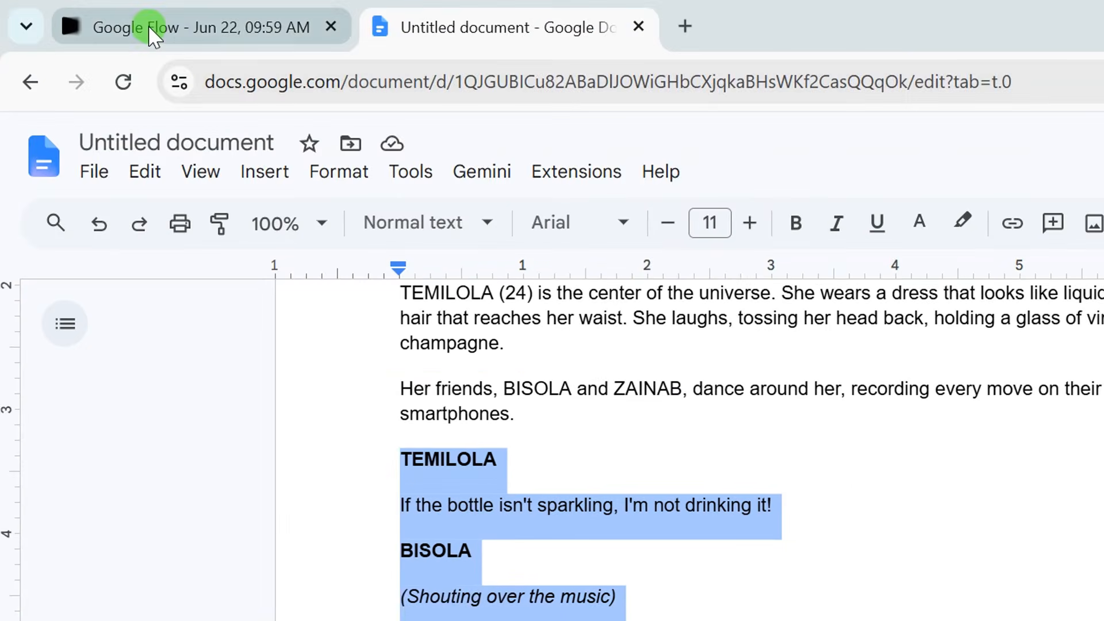
{"action": "left_click", "coordinate": [153, 24]}
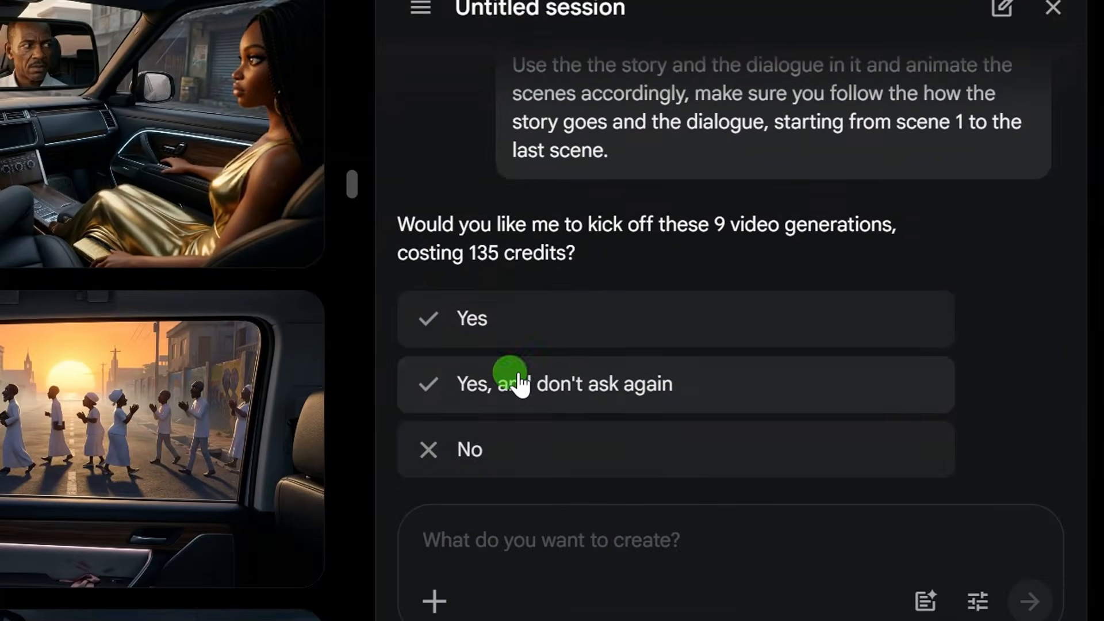
Approve the agent's proposed video generations and follow their progress in the project's media.
{"action": "left_click", "coordinate": [470, 320]}
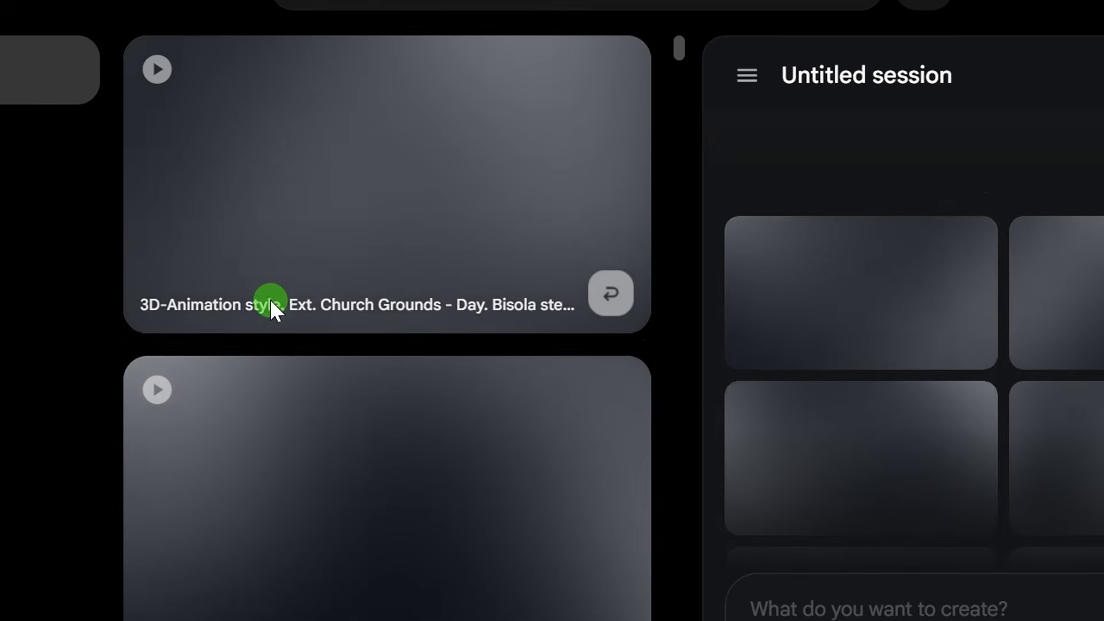
{"action": "scroll", "coordinate": [272, 305], "scroll_direction": "down", "scroll_amount": 15}
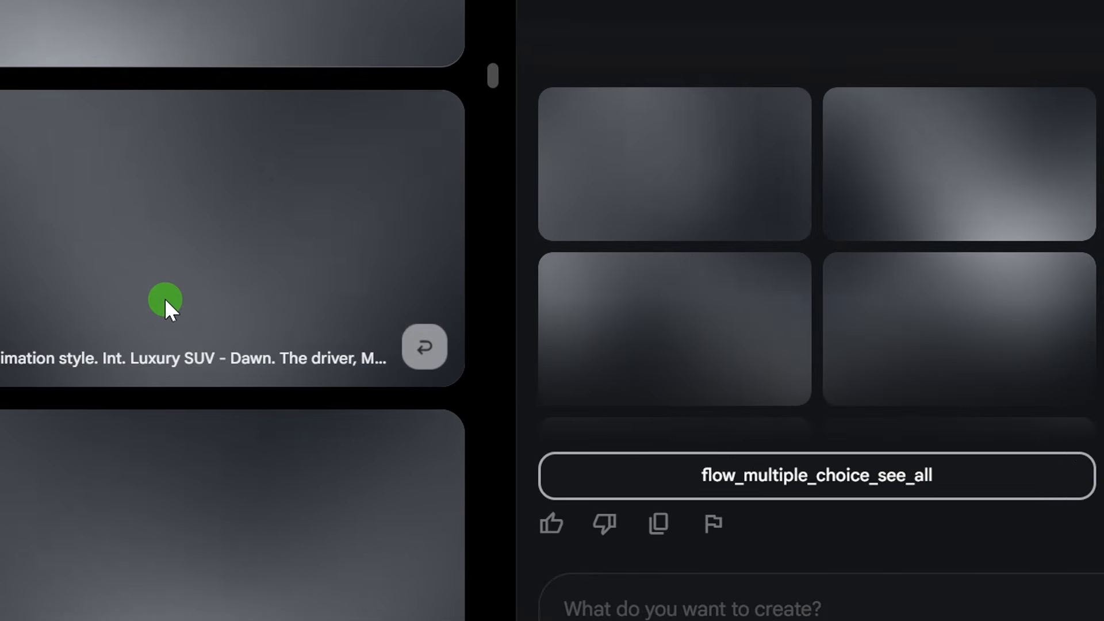
{"action": "scroll", "coordinate": [165, 330], "scroll_direction": "down", "scroll_amount": 10}
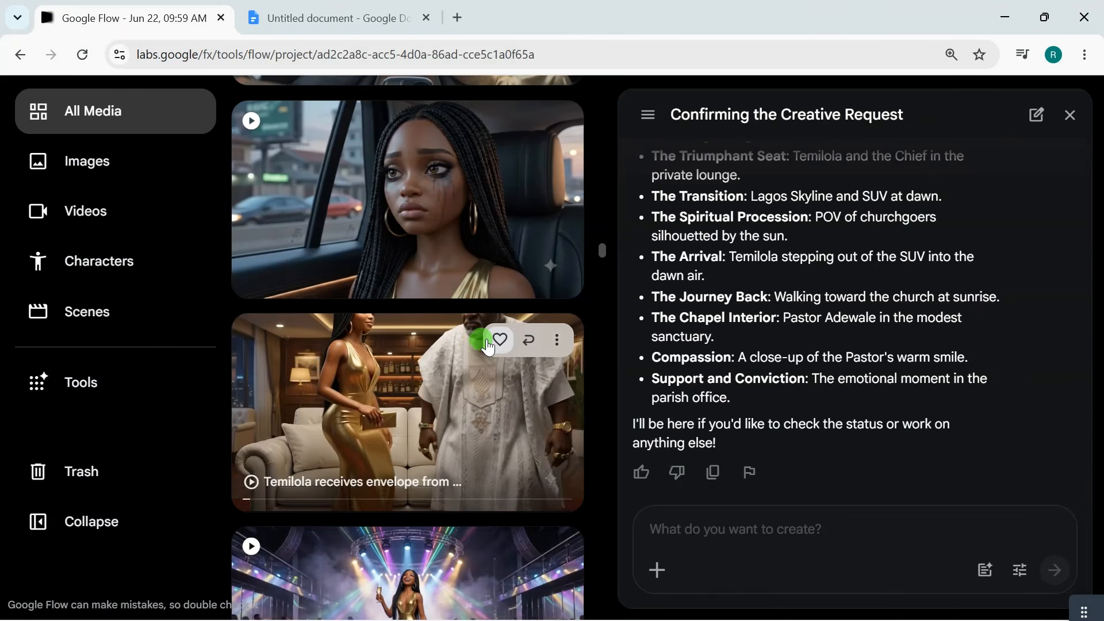
Look through the generated videos, then open the clip of Chief Okeke grinning and gesturing with a cigar and play it.
{"action": "scroll", "coordinate": [488, 340], "scroll_direction": "up", "scroll_amount": 6}
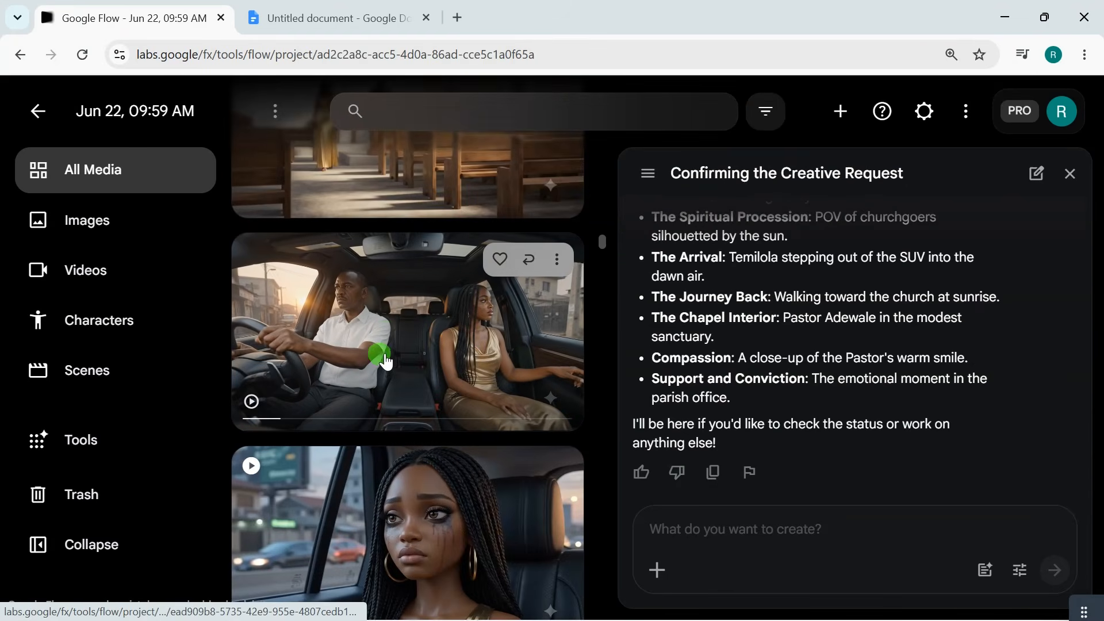
{"action": "scroll", "coordinate": [385, 311], "scroll_direction": "up", "scroll_amount": 5}
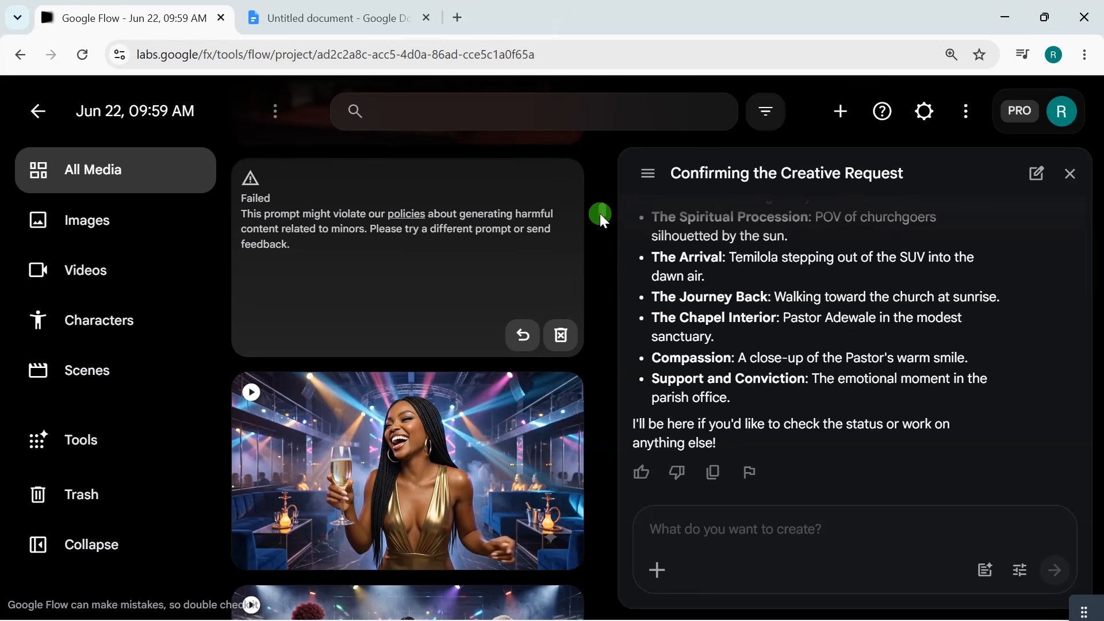
{"action": "scroll", "coordinate": [603, 212], "scroll_direction": "up", "scroll_amount": 2}
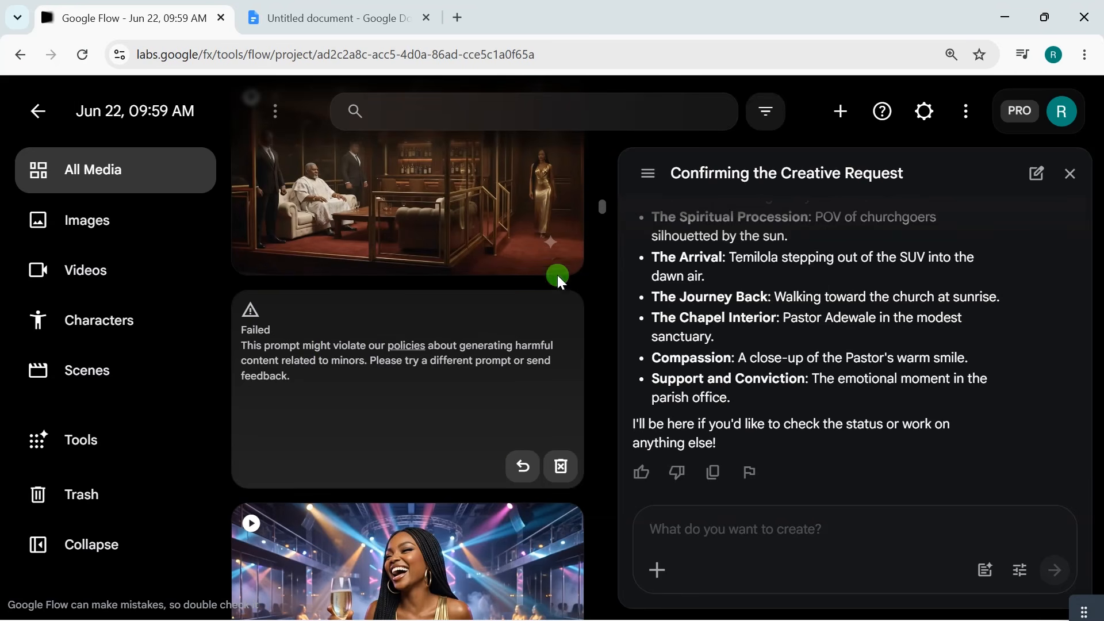
{"action": "mouse_move", "coordinate": [599, 204]}
{"action": "left_mouse_down"}
{"action": "mouse_move", "coordinate": [599, 187]}
{"action": "mouse_move", "coordinate": [600, 199]}
{"action": "left_mouse_up"}
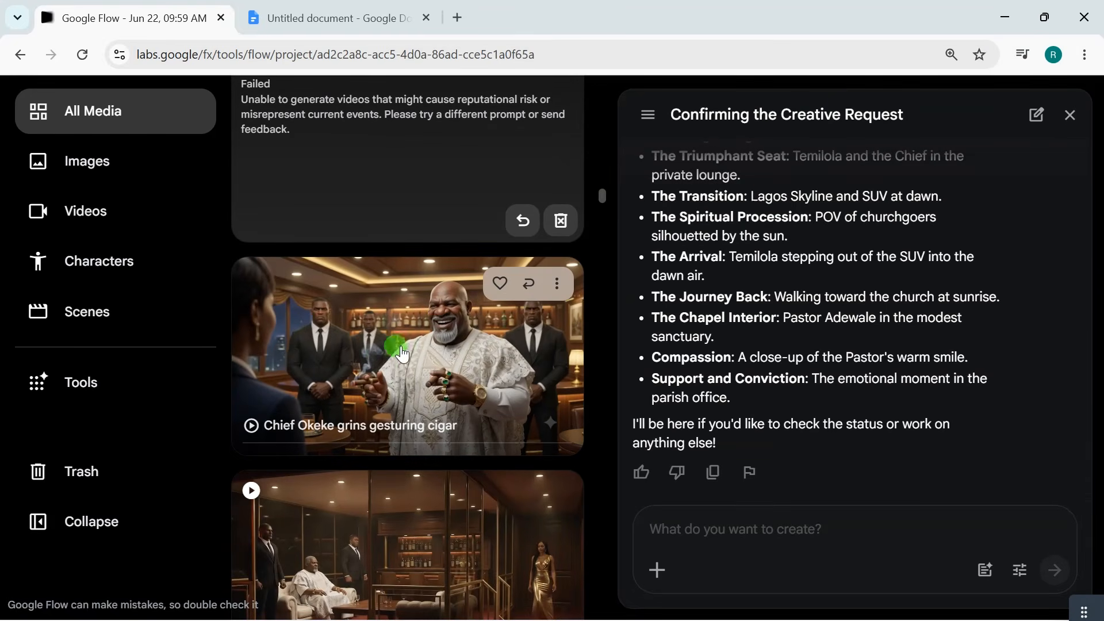
{"action": "left_click", "coordinate": [381, 347]}
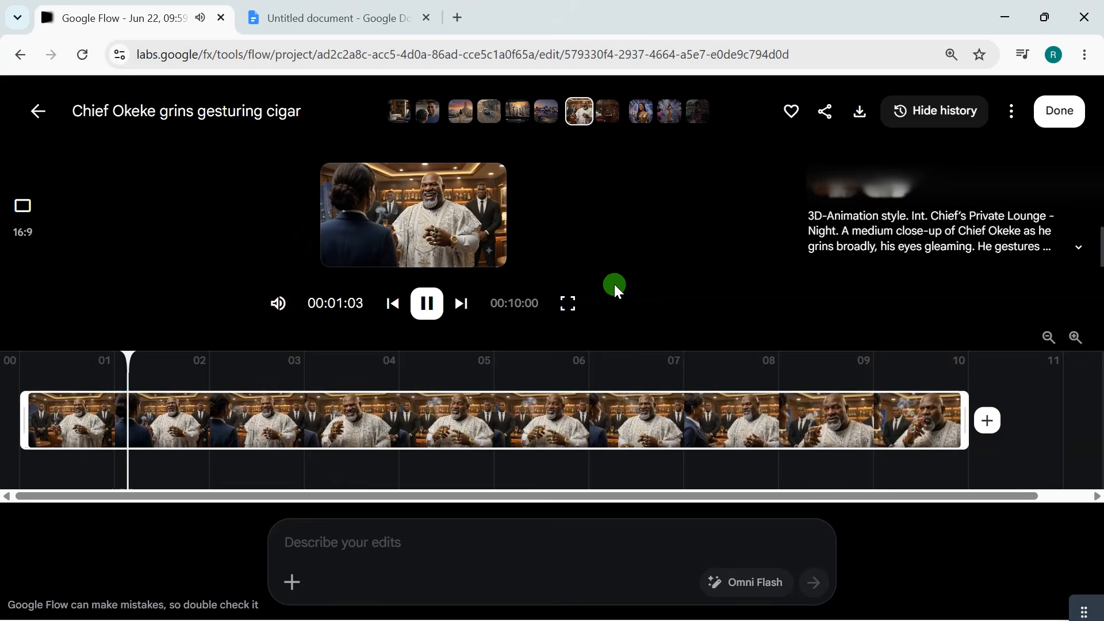
{"action": "left_click", "coordinate": [427, 304]}
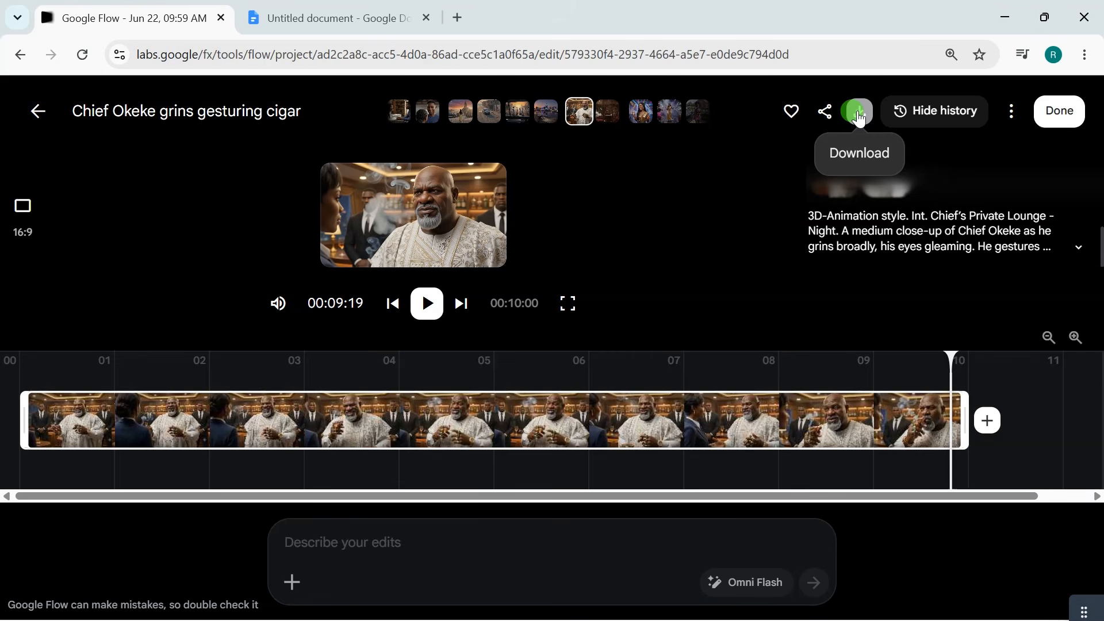
Check the script in Google Docs from the Club Xana dialogue through the Redemption Chapel scene, and return to the Chief Okeke clip in Google Flow.
{"action": "left_click", "coordinate": [331, 18]}
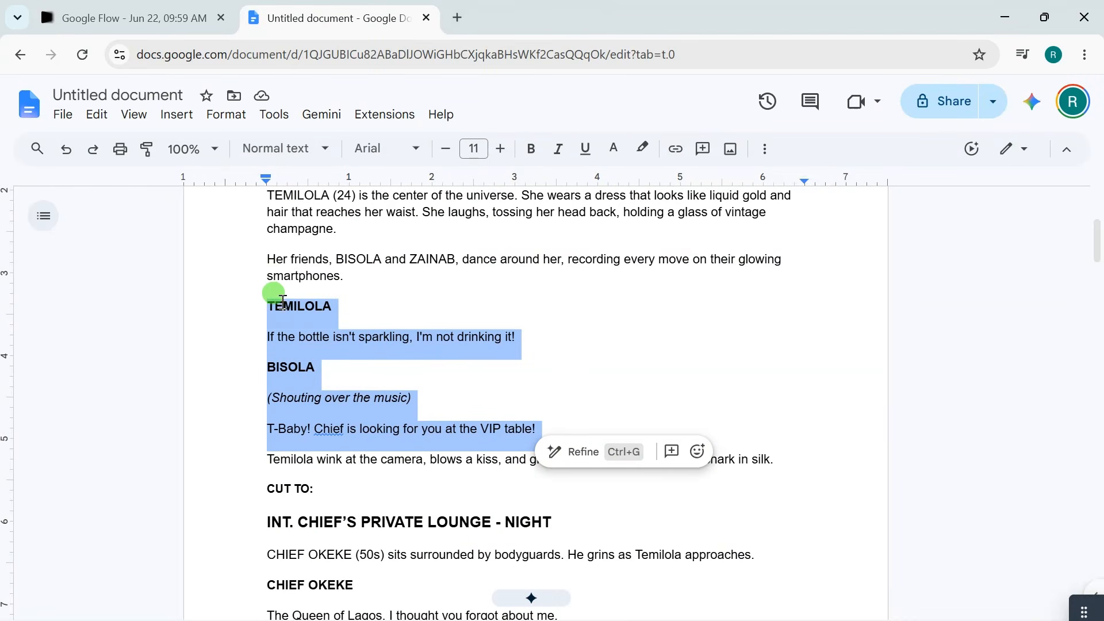
{"action": "scroll", "coordinate": [342, 370], "scroll_direction": "down", "scroll_amount": 15}
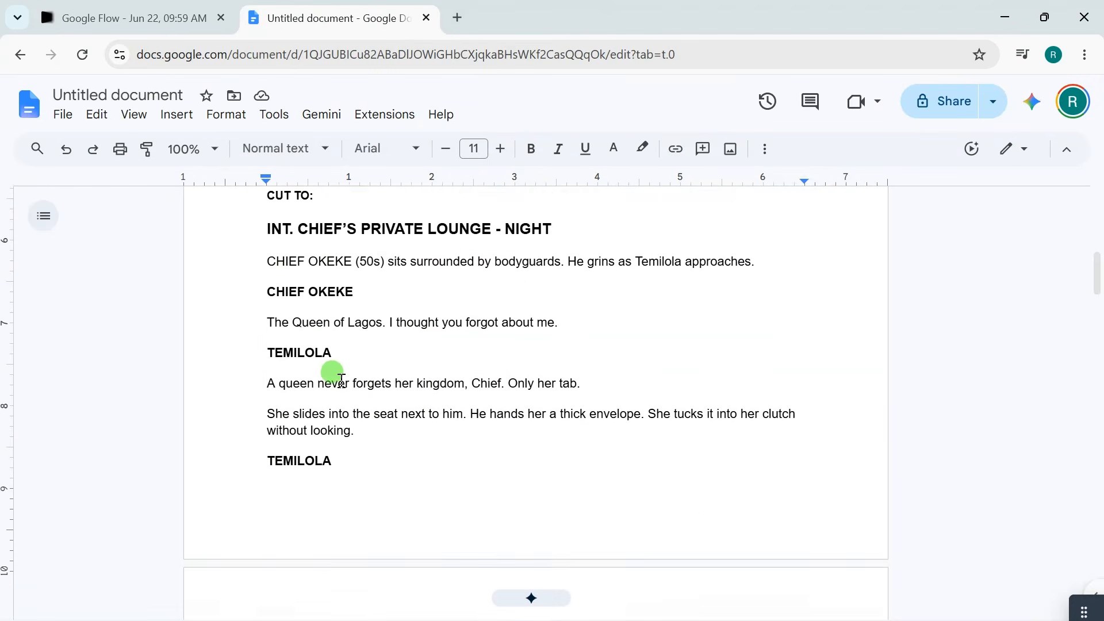
{"action": "scroll", "coordinate": [342, 380], "scroll_direction": "down", "scroll_amount": 4}
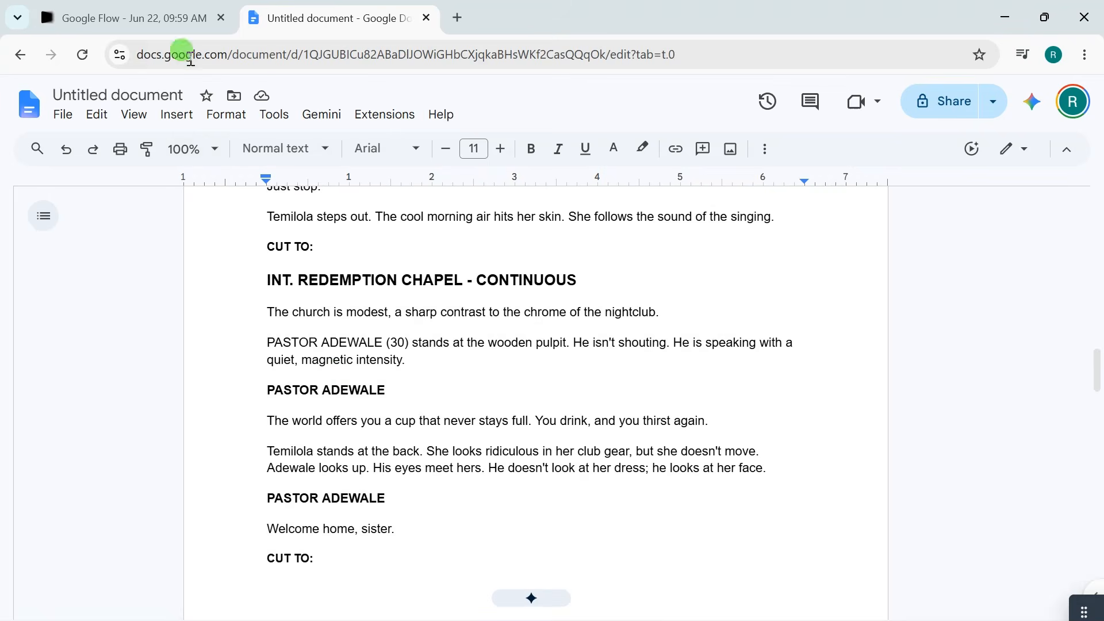
{"action": "left_click", "coordinate": [151, 16]}
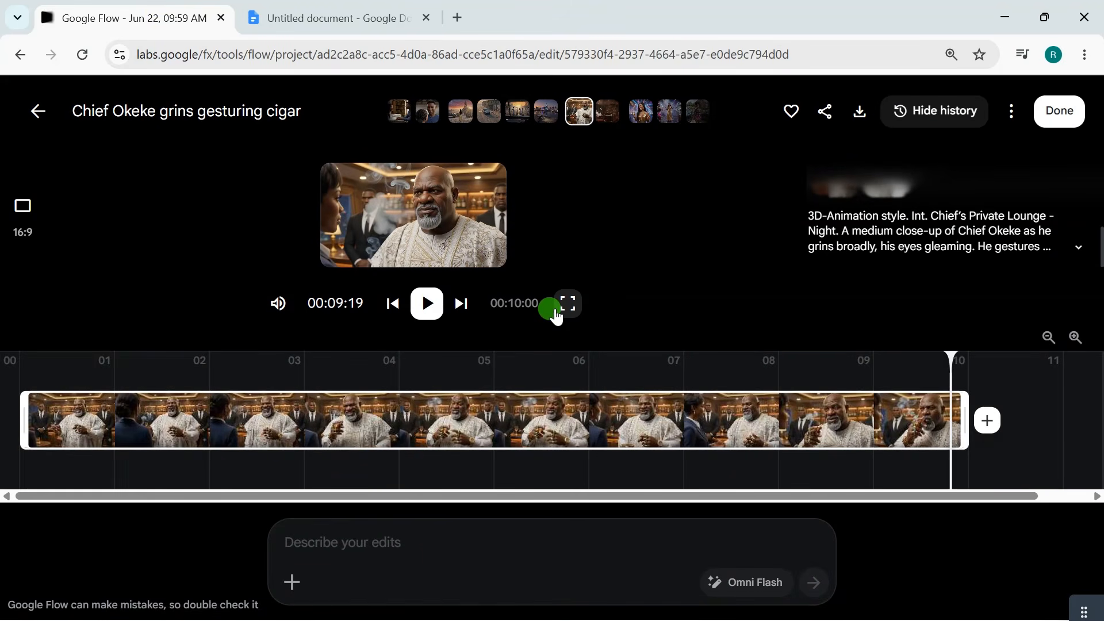